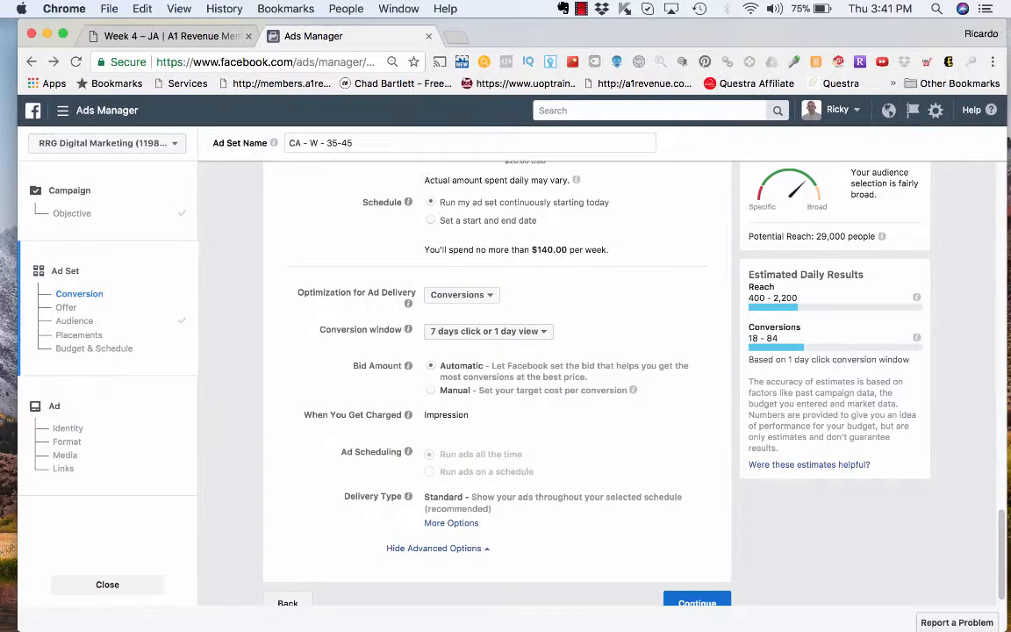
Step: Save the ad set's current audience under the name BE ORGANIZED
{"action": "left_click", "coordinate": [62, 33]}
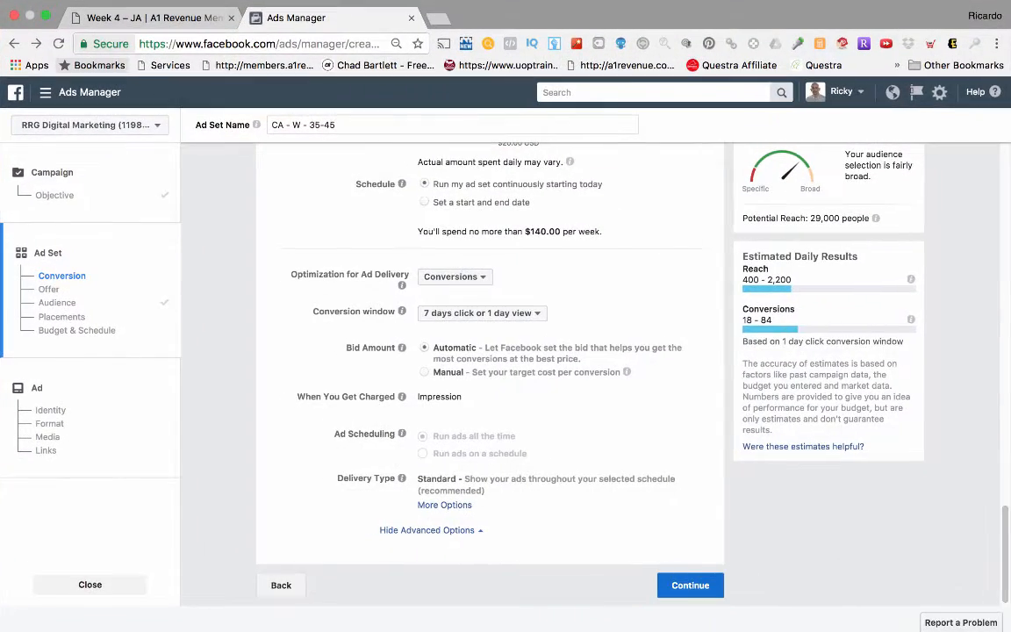
{"action": "scroll", "coordinate": [490, 351], "scroll_direction": "up", "scroll_amount": 15}
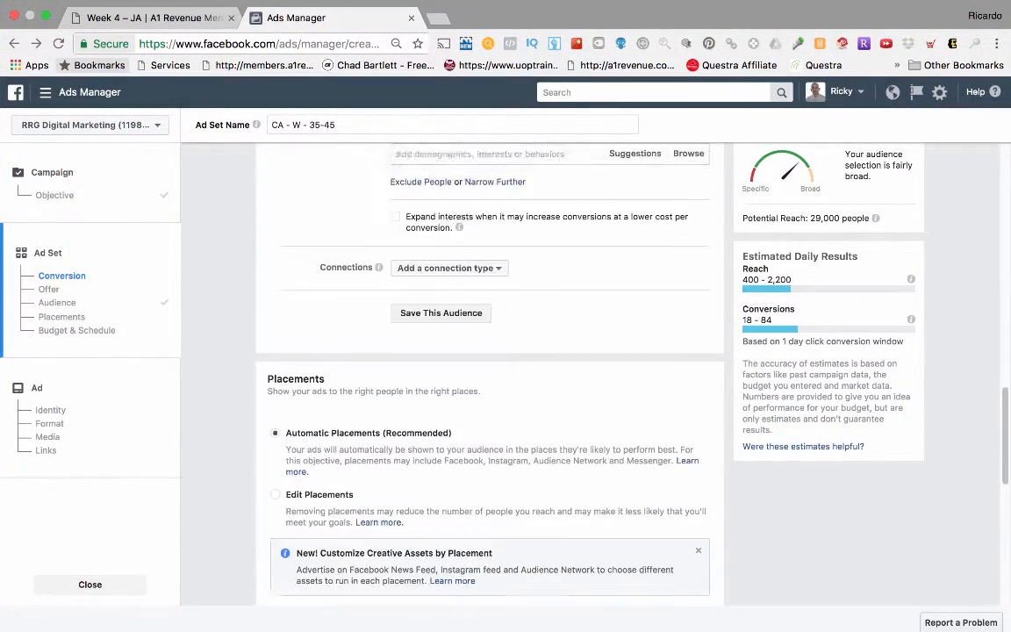
{"action": "scroll", "coordinate": [489, 272], "scroll_direction": "up", "scroll_amount": 2}
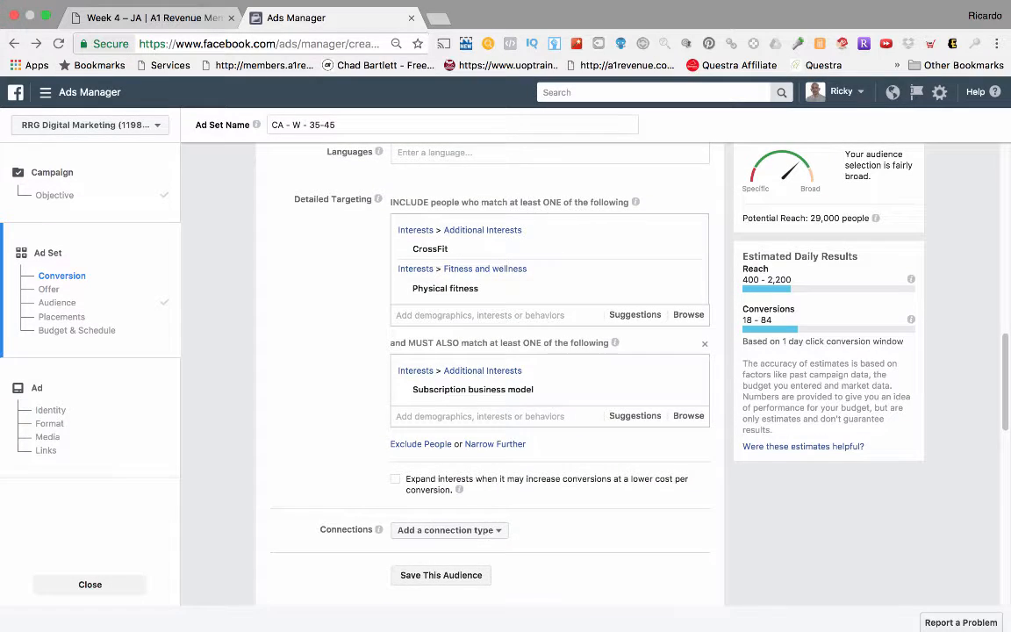
{"action": "scroll", "coordinate": [489, 272], "scroll_direction": "down", "scroll_amount": 2}
{"action": "scroll", "coordinate": [489, 351], "scroll_direction": "down", "scroll_amount": 5}
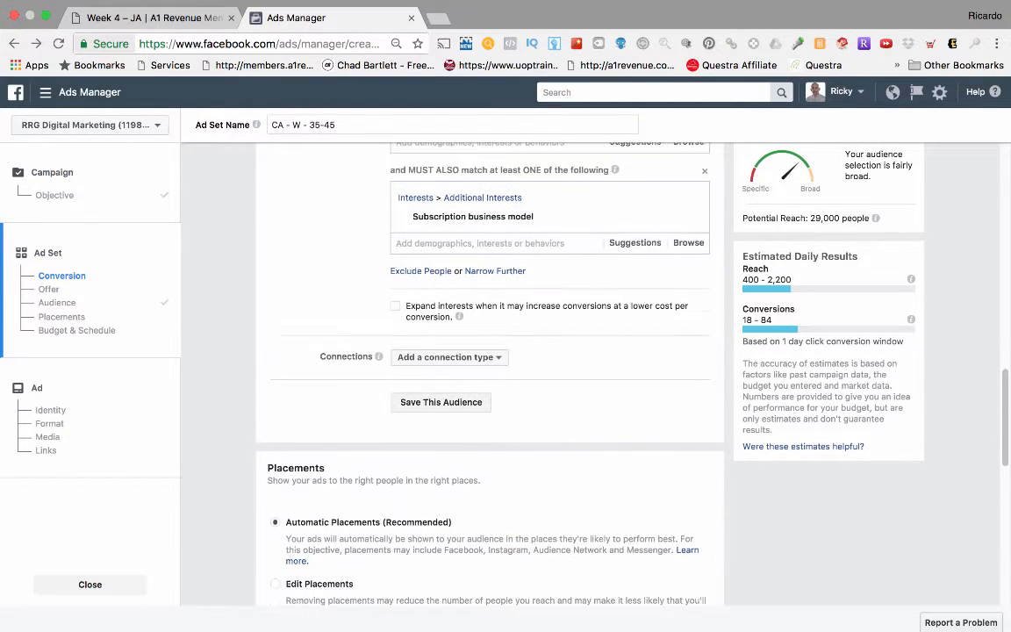
{"action": "left_click", "coordinate": [440, 402]}
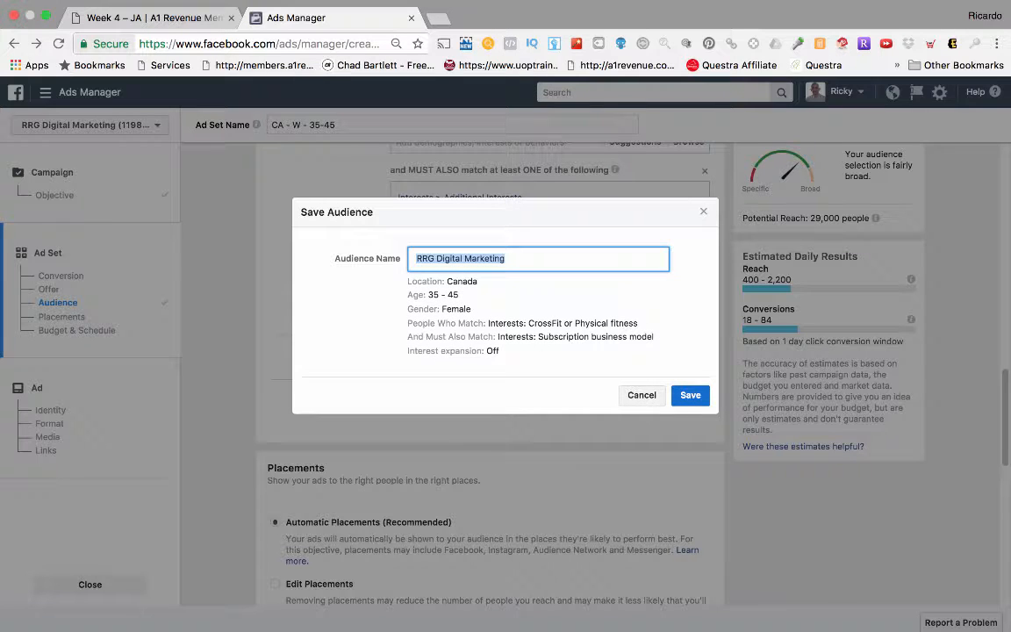
{"action": "type", "text": "BE ORG"}
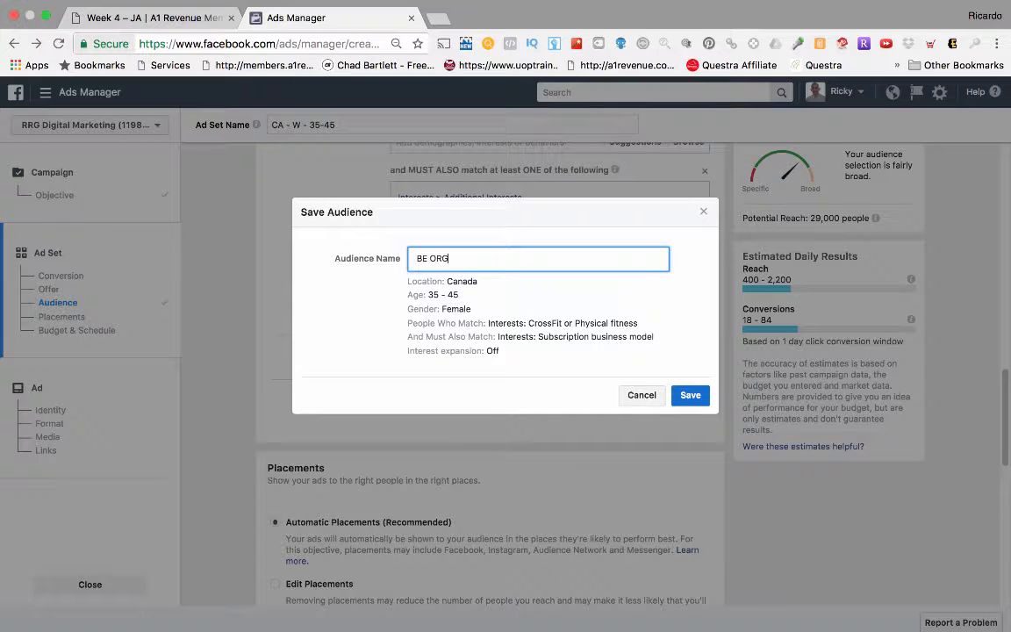
{"action": "type", "text": "ANIZED"}
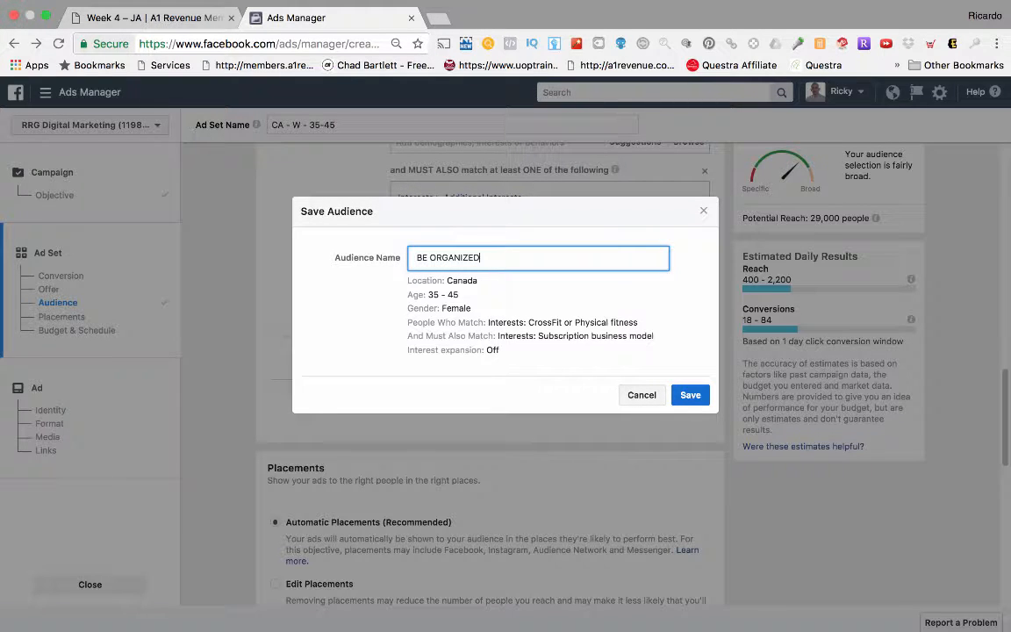
{"action": "key", "text": "Return"}
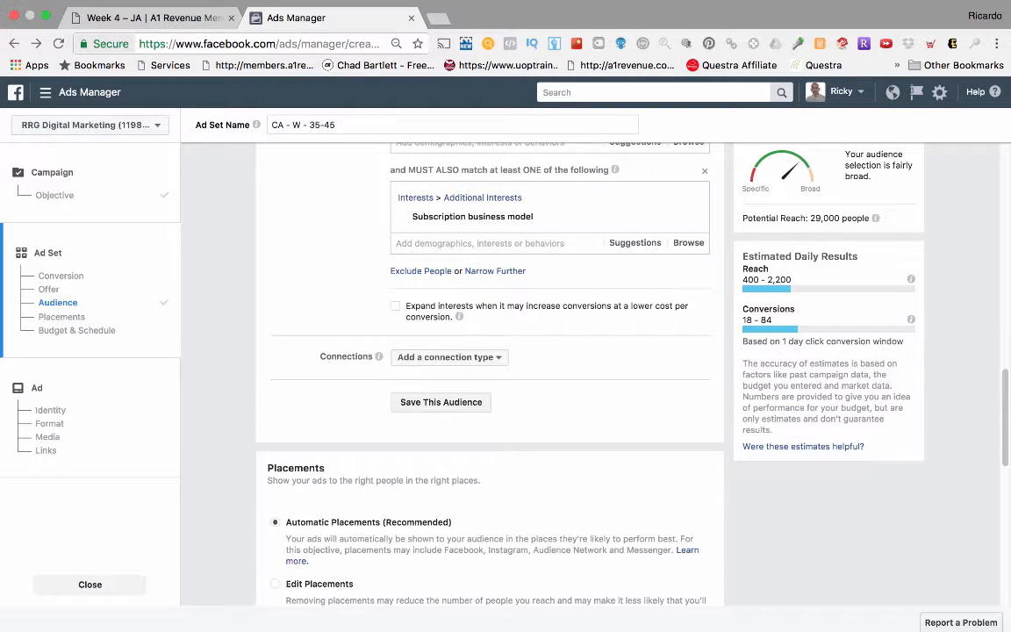
Step: Review the audience's age, gender and detailed targeting, and look over the available Ads Manager tools
{"action": "scroll", "coordinate": [489, 373], "scroll_direction": "up", "scroll_amount": 4}
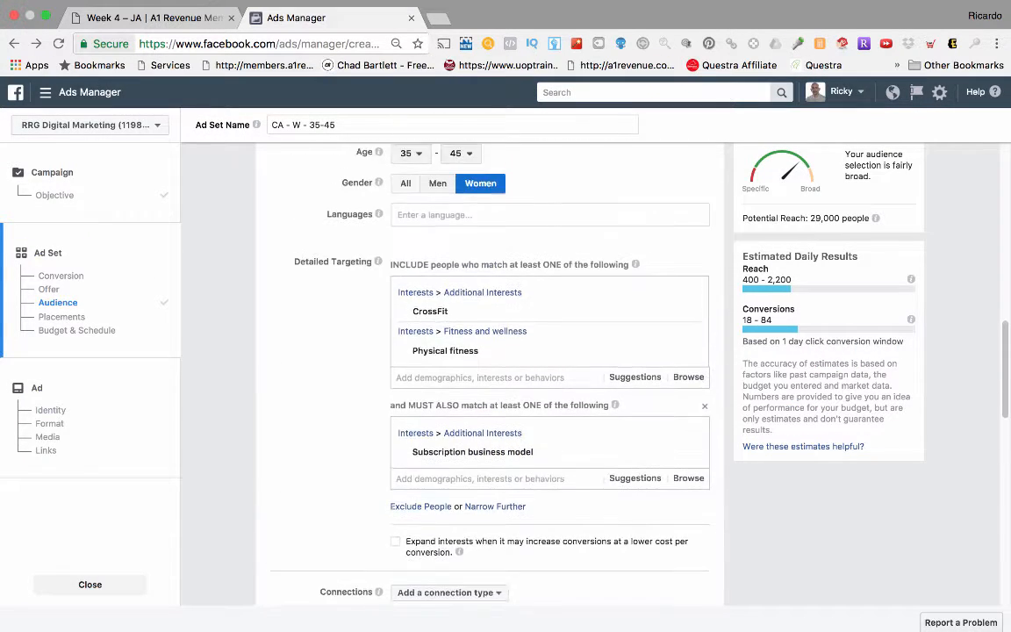
{"action": "scroll", "coordinate": [526, 351], "scroll_direction": "down", "scroll_amount": 1}
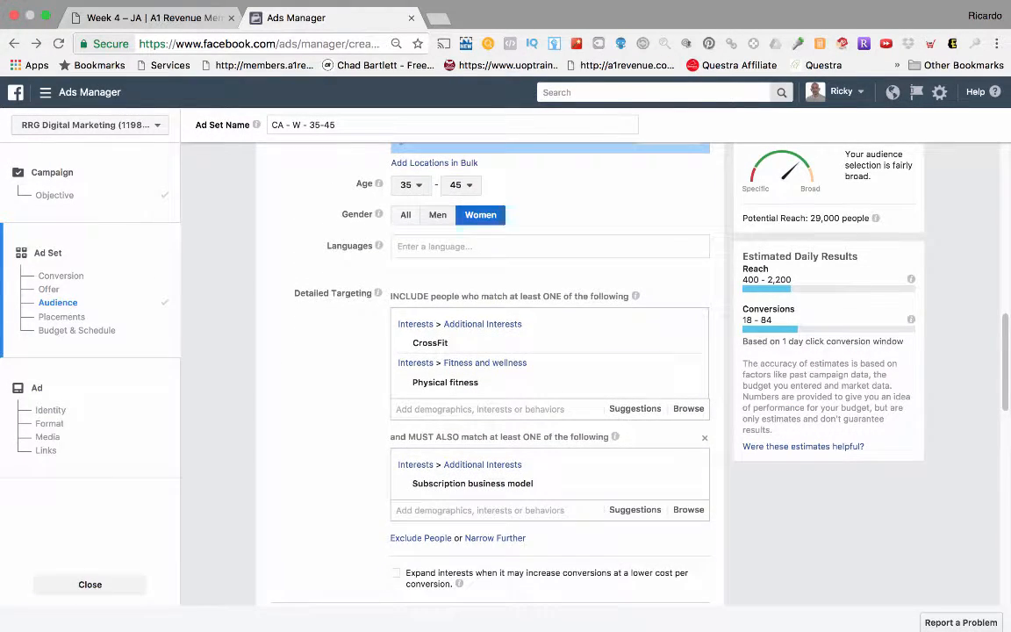
{"action": "scroll", "coordinate": [550, 369], "scroll_direction": "up", "scroll_amount": 2}
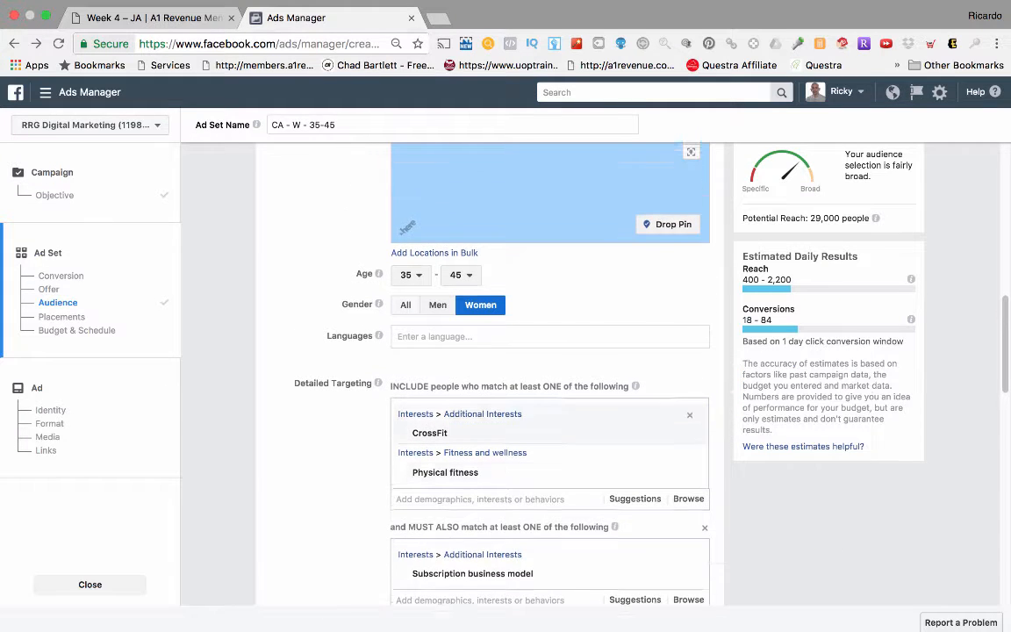
{"action": "scroll", "coordinate": [549, 368], "scroll_direction": "down", "scroll_amount": 2}
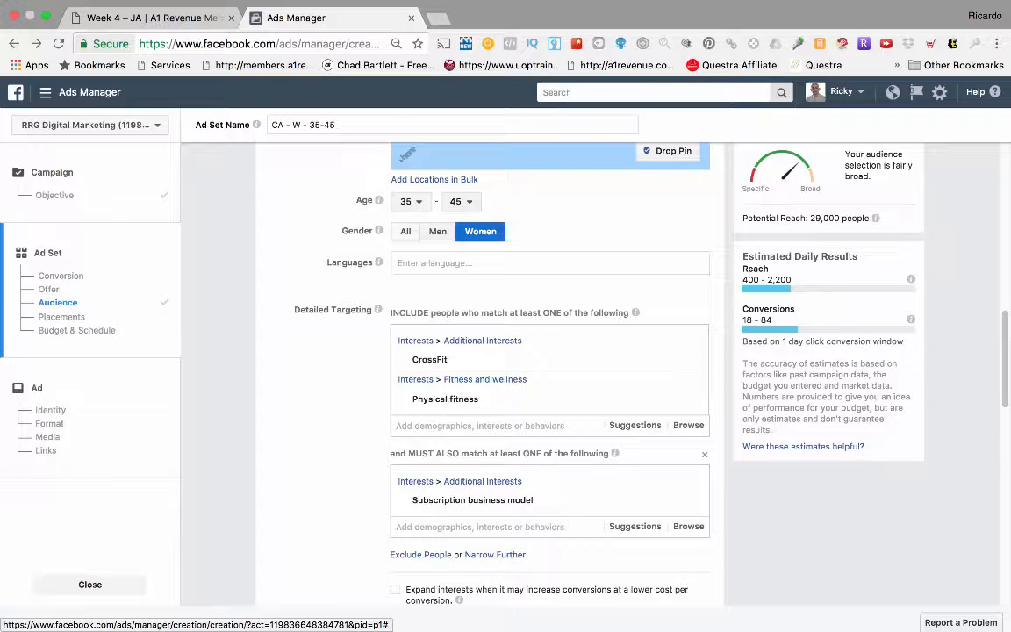
{"action": "scroll", "coordinate": [491, 368], "scroll_direction": "up", "scroll_amount": 10}
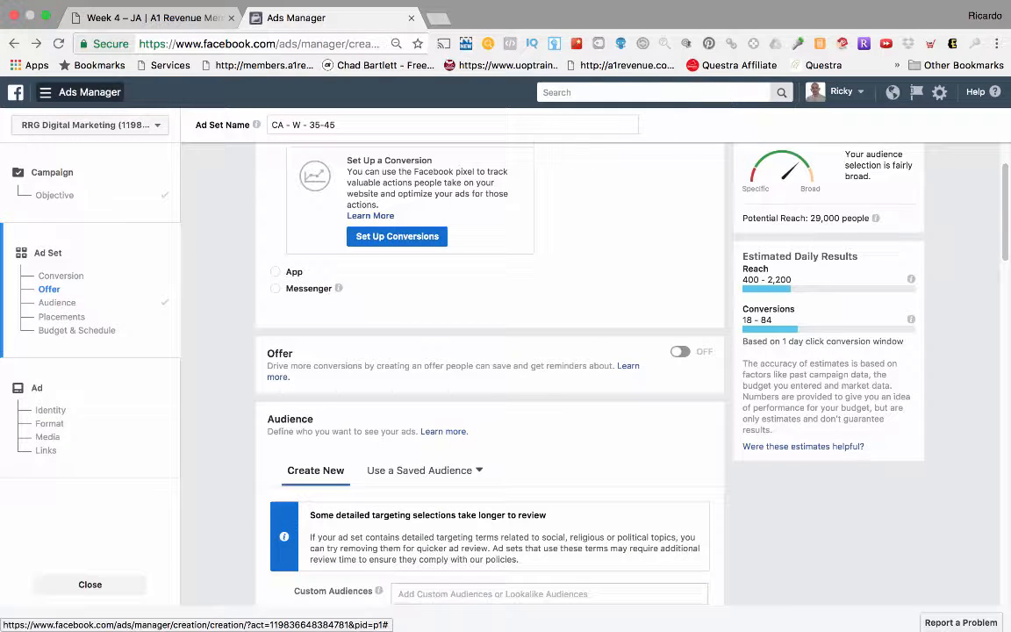
{"action": "left_click", "coordinate": [88, 92]}
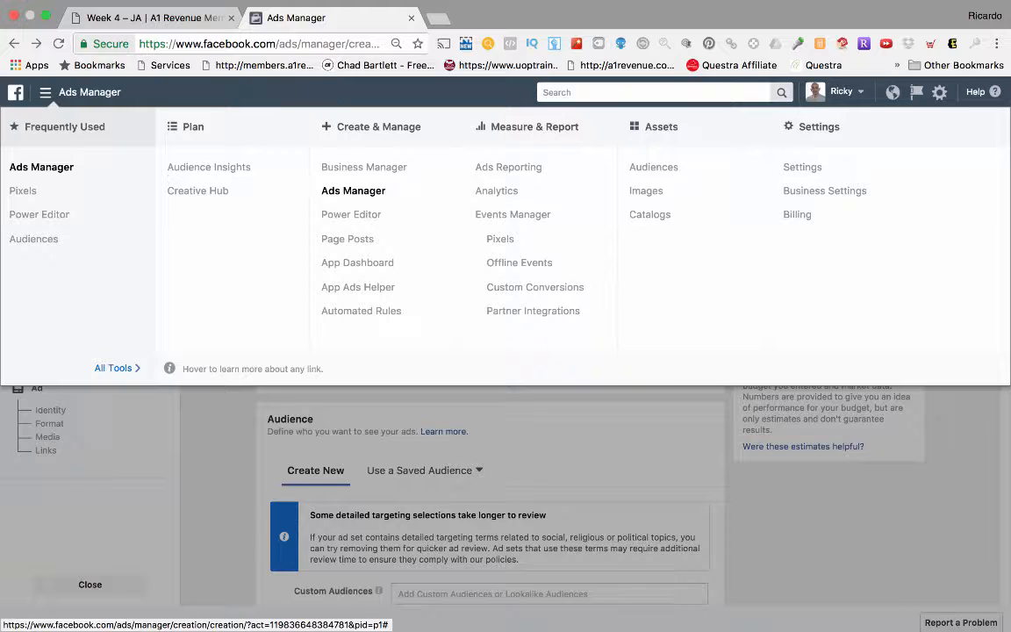
{"action": "left_click", "coordinate": [46, 92]}
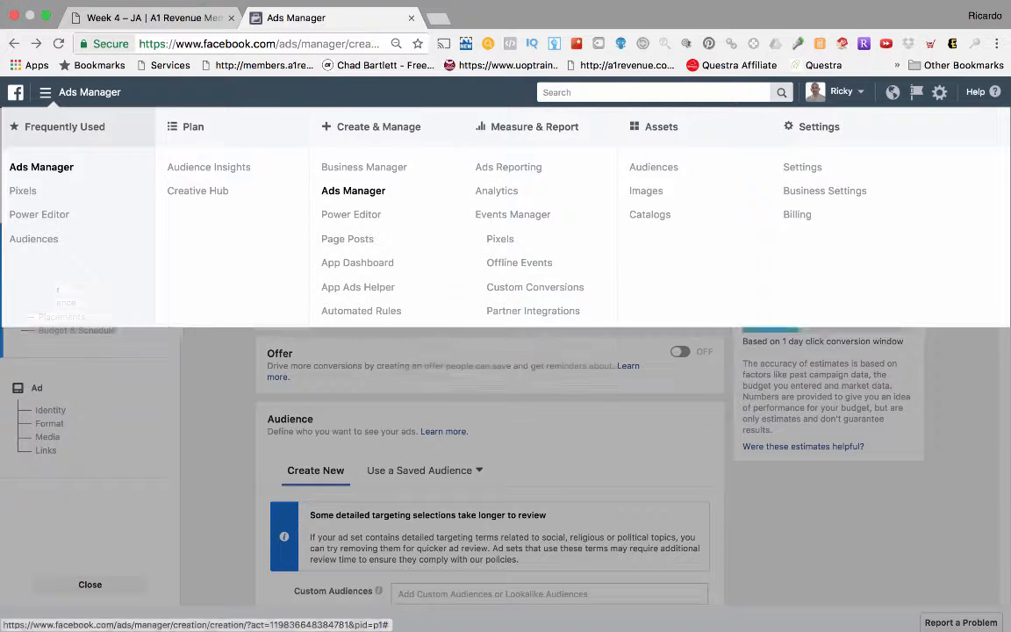
Step: Review the ad set's Audience section from custom audiences and locations through to detailed targeting and connections
{"action": "scroll", "coordinate": [490, 374], "scroll_direction": "down", "scroll_amount": 1}
{"action": "scroll", "coordinate": [490, 374], "scroll_direction": "down", "scroll_amount": 5}
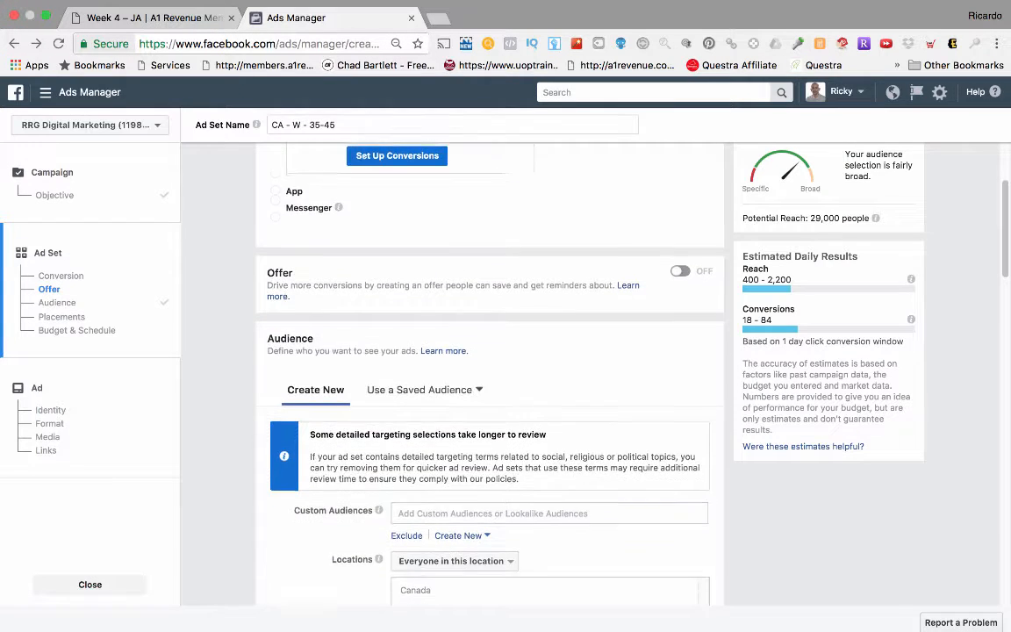
{"action": "scroll", "coordinate": [489, 374], "scroll_direction": "down", "scroll_amount": 8}
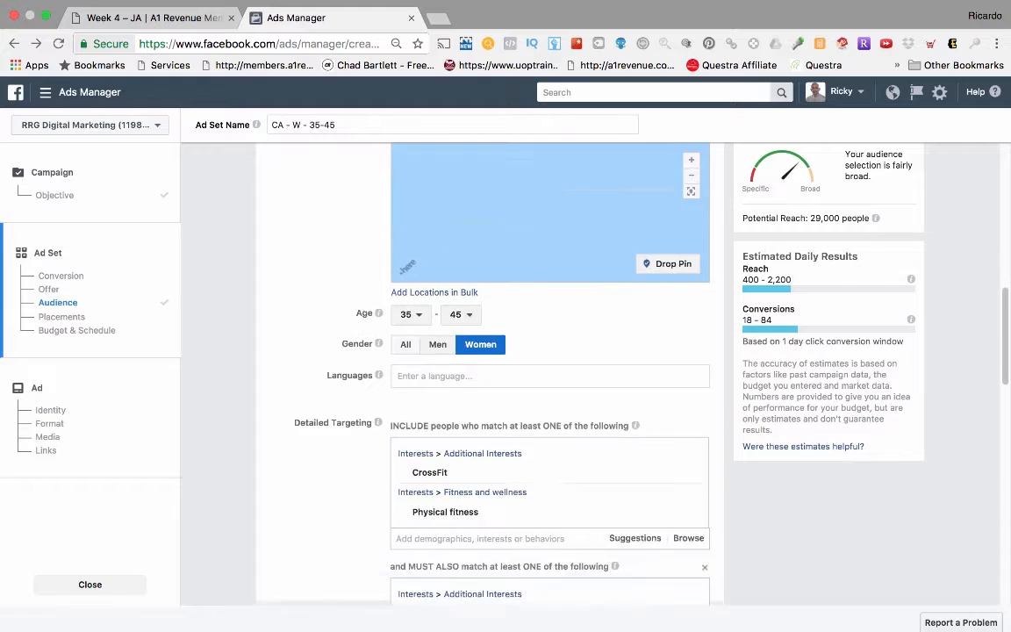
{"action": "scroll", "coordinate": [490, 374], "scroll_direction": "up", "scroll_amount": 8}
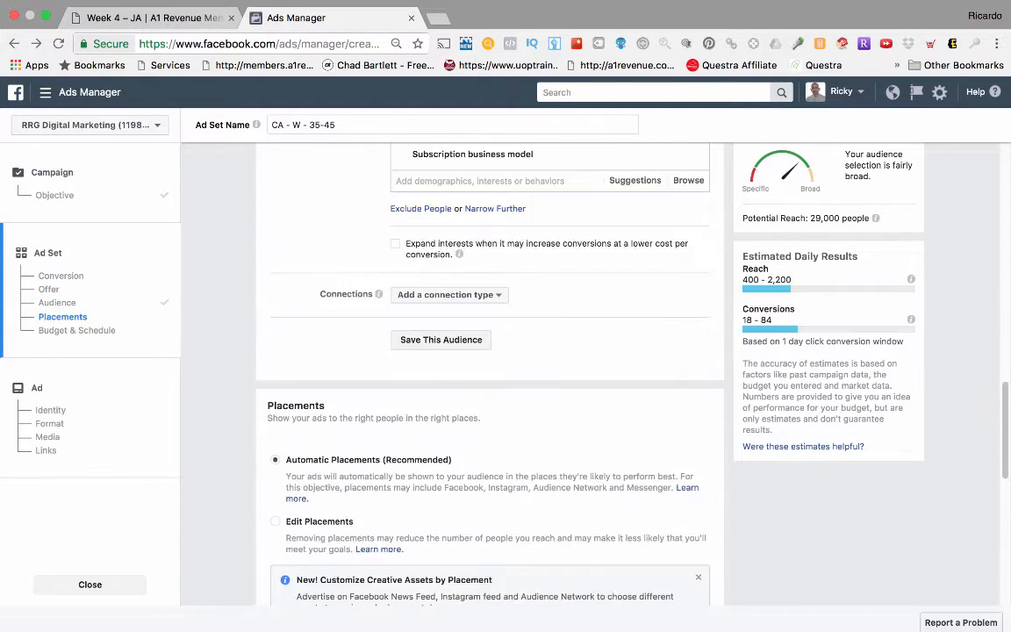
{"action": "scroll", "coordinate": [490, 362], "scroll_direction": "up", "scroll_amount": 3}
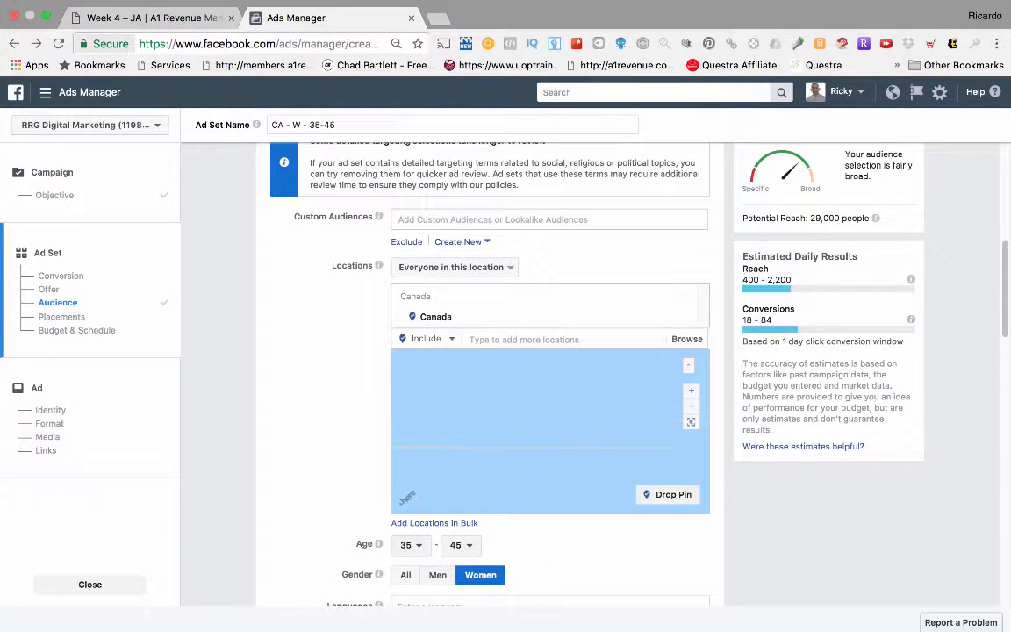
{"action": "scroll", "coordinate": [490, 363], "scroll_direction": "up", "scroll_amount": 6}
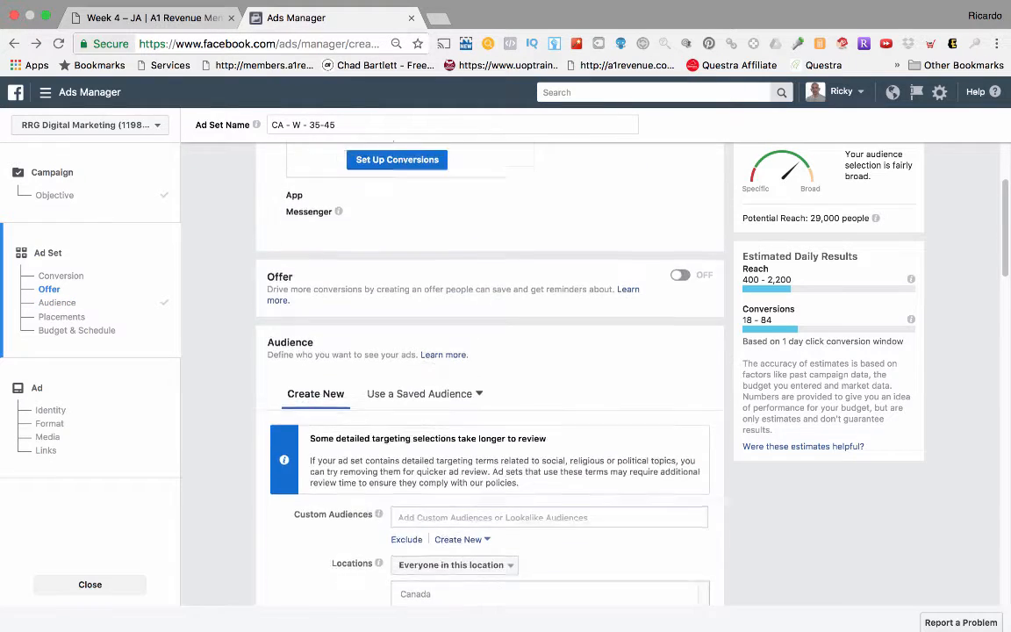
{"action": "scroll", "coordinate": [489, 363], "scroll_direction": "down", "scroll_amount": 3}
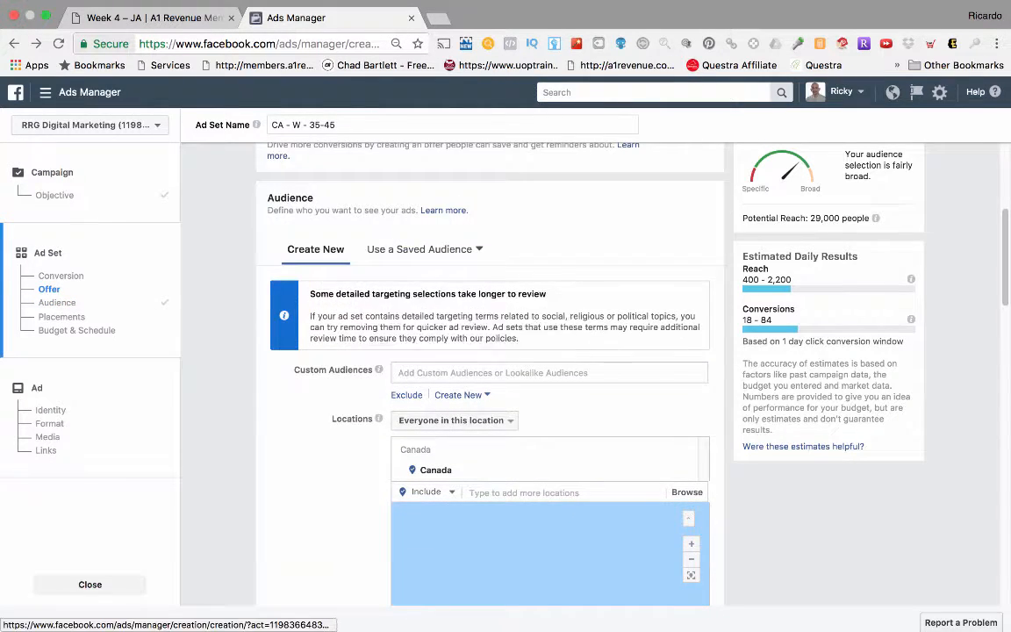
{"action": "scroll", "coordinate": [490, 362], "scroll_direction": "down", "scroll_amount": 9}
{"action": "scroll", "coordinate": [490, 362], "scroll_direction": "up", "scroll_amount": 2}
{"action": "scroll", "coordinate": [490, 362], "scroll_direction": "down", "scroll_amount": 8}
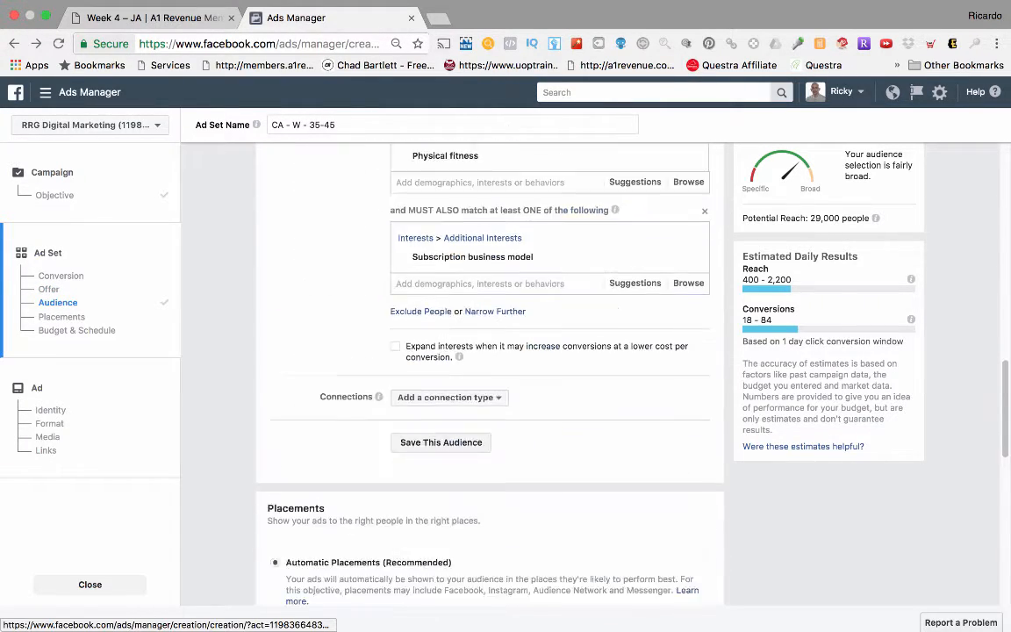
Step: Switch the ad set from Automatic Placements to Edit Placements
{"action": "scroll", "coordinate": [489, 362], "scroll_direction": "down", "scroll_amount": 2}
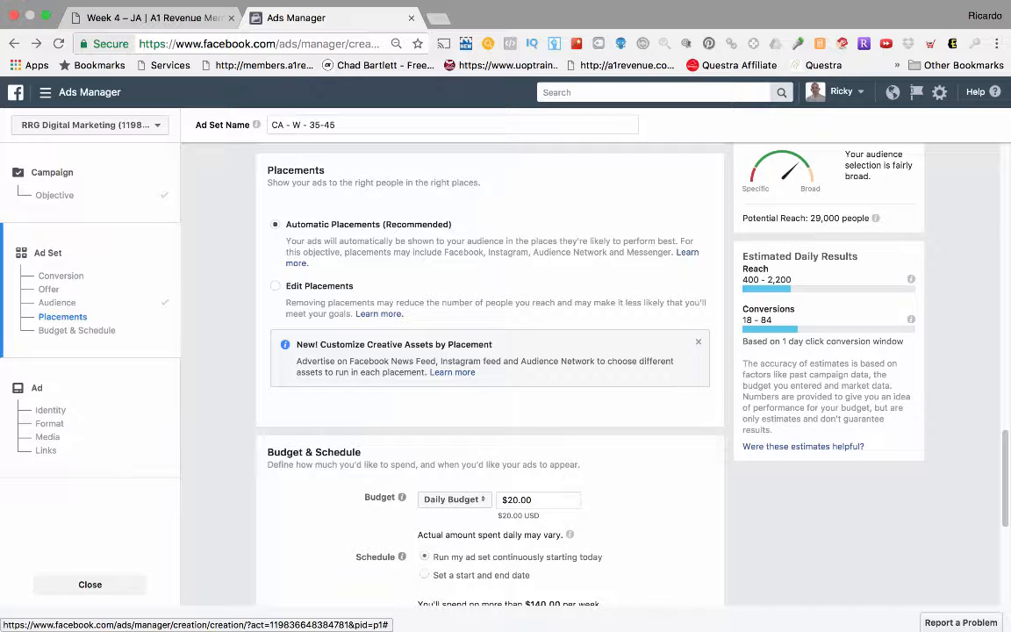
{"action": "left_click_drag", "start_coordinate": [452, 224], "coordinate": [286, 224]}
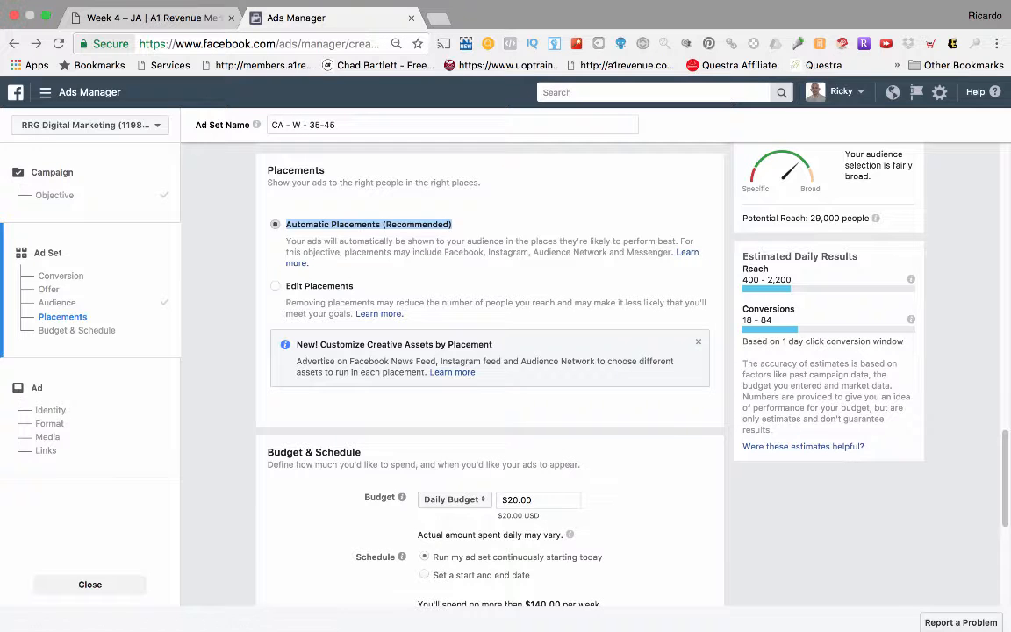
{"action": "left_click", "coordinate": [275, 286]}
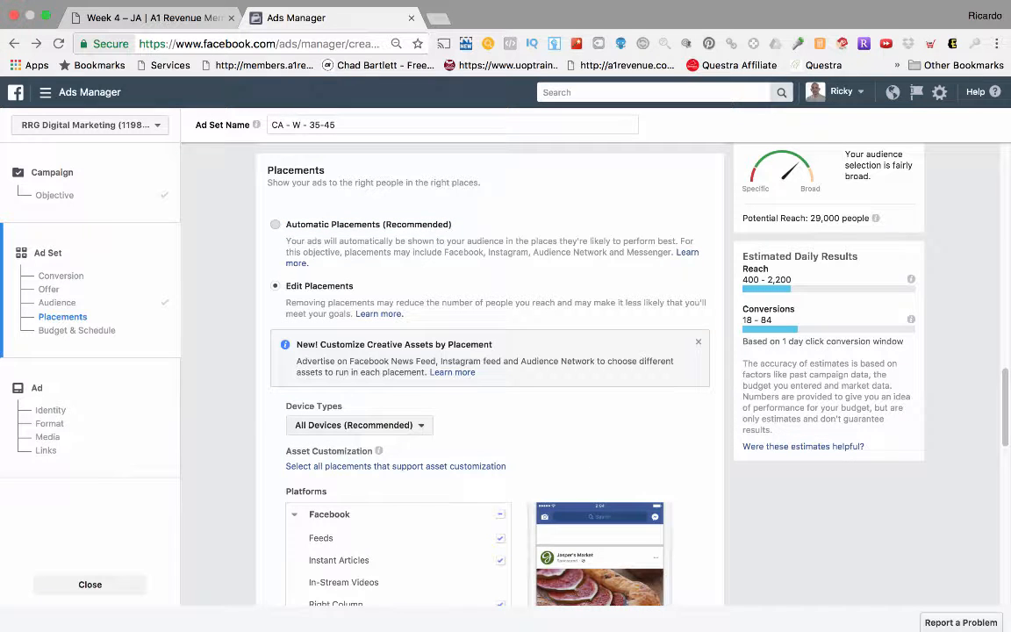
Step: Exclude Instant Articles and Right Column from the Facebook placements
{"action": "scroll", "coordinate": [490, 368], "scroll_direction": "down", "scroll_amount": 5}
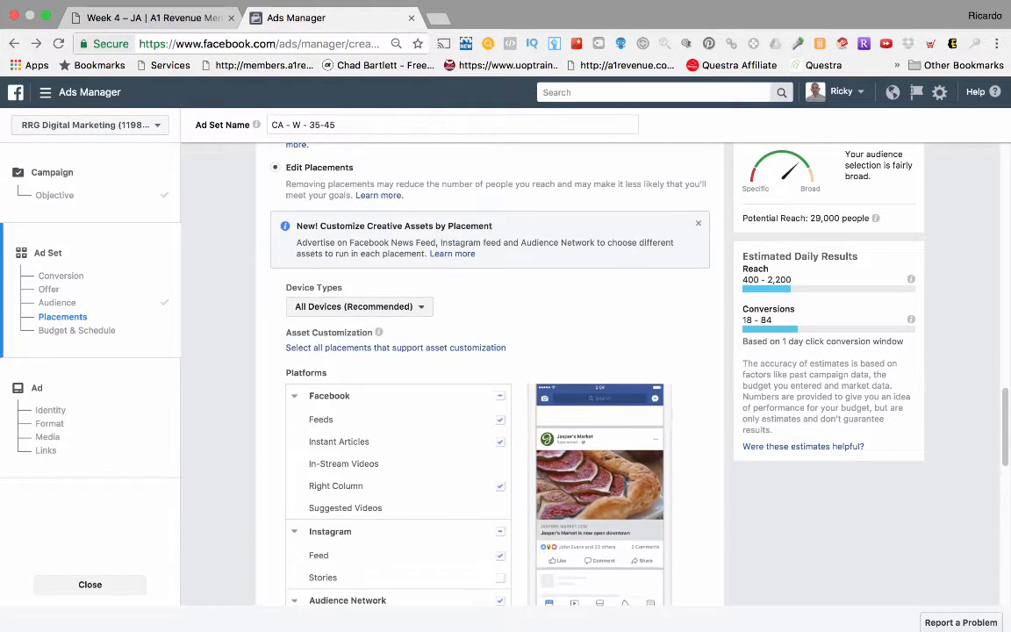
{"action": "scroll", "coordinate": [490, 368], "scroll_direction": "down", "scroll_amount": 2}
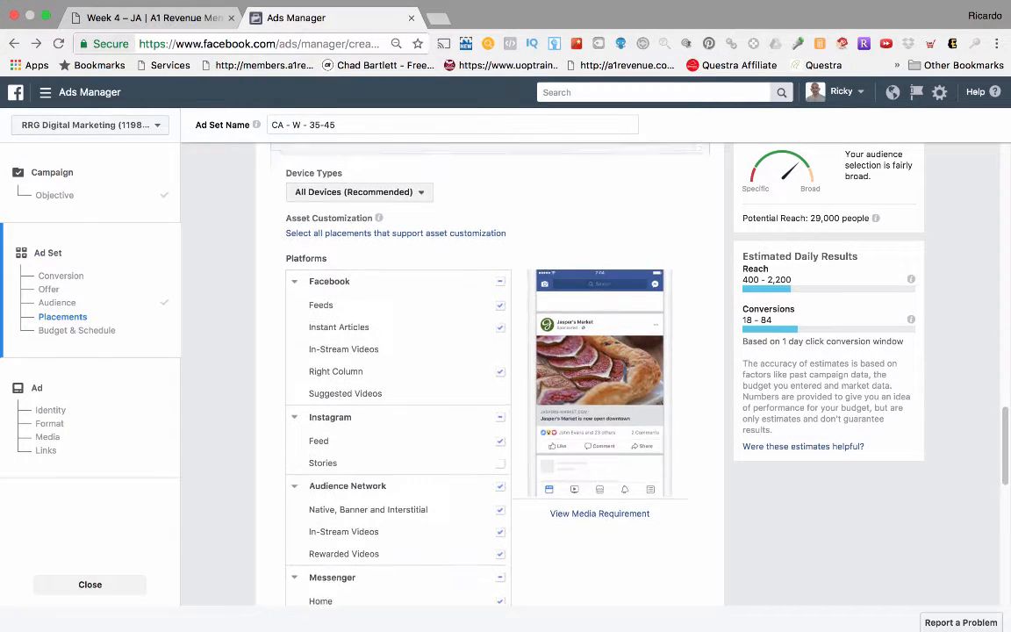
{"action": "scroll", "coordinate": [490, 369], "scroll_direction": "up", "scroll_amount": 12}
{"action": "scroll", "coordinate": [490, 368], "scroll_direction": "up", "scroll_amount": 7}
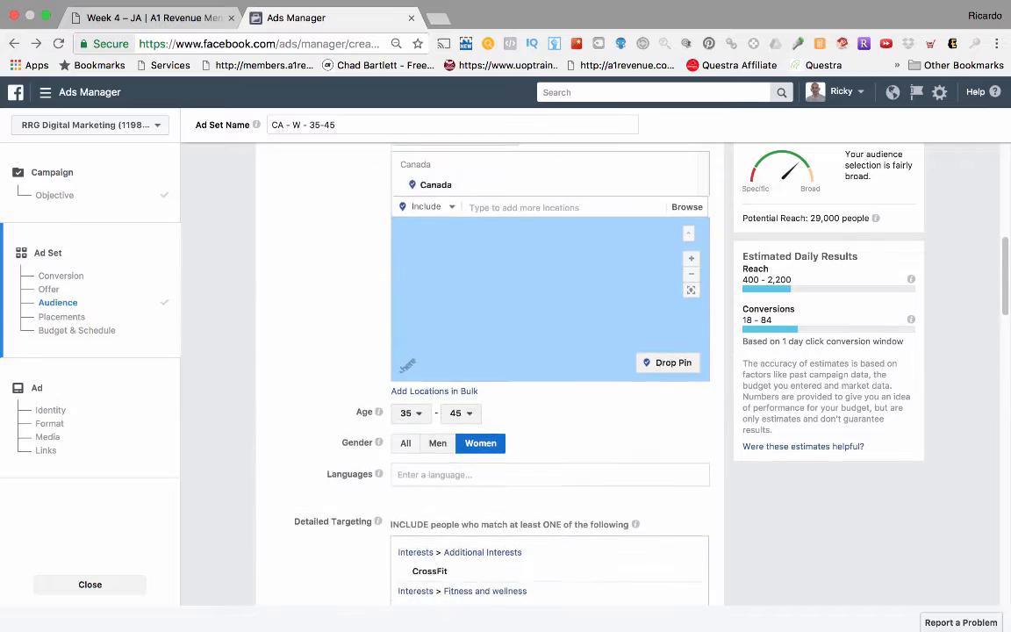
{"action": "scroll", "coordinate": [489, 369], "scroll_direction": "down", "scroll_amount": 5}
{"action": "scroll", "coordinate": [490, 368], "scroll_direction": "down", "scroll_amount": 15}
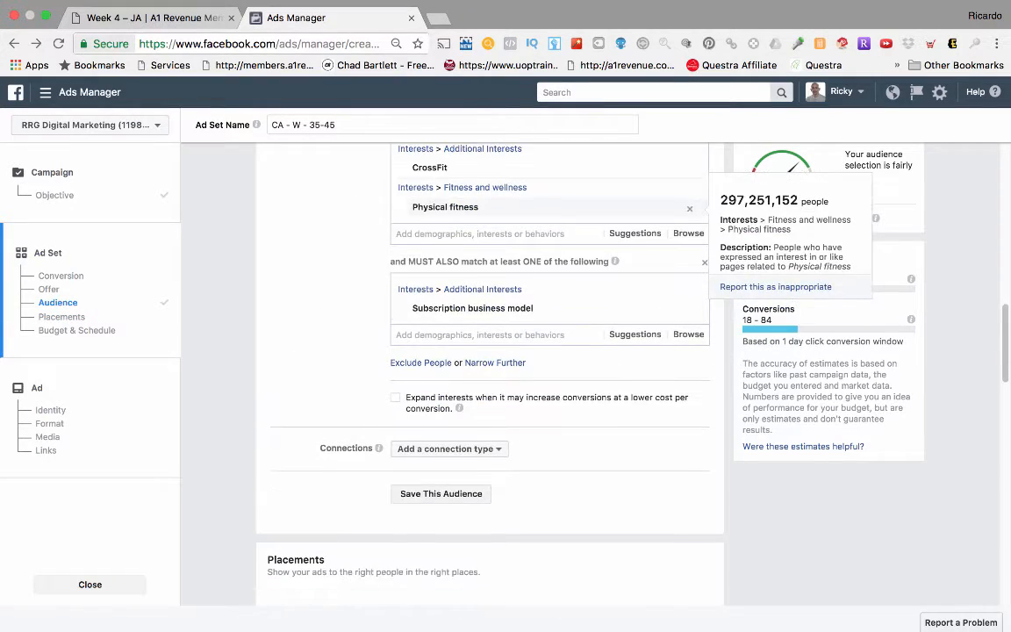
{"action": "scroll", "coordinate": [395, 369], "scroll_direction": "down", "scroll_amount": 3}
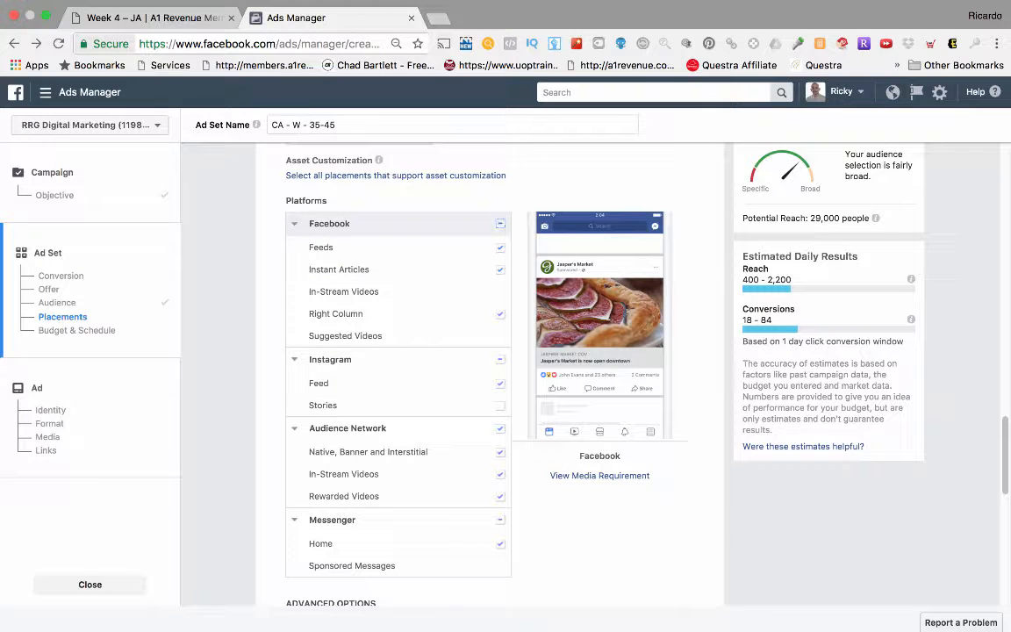
{"action": "left_click", "coordinate": [500, 270]}
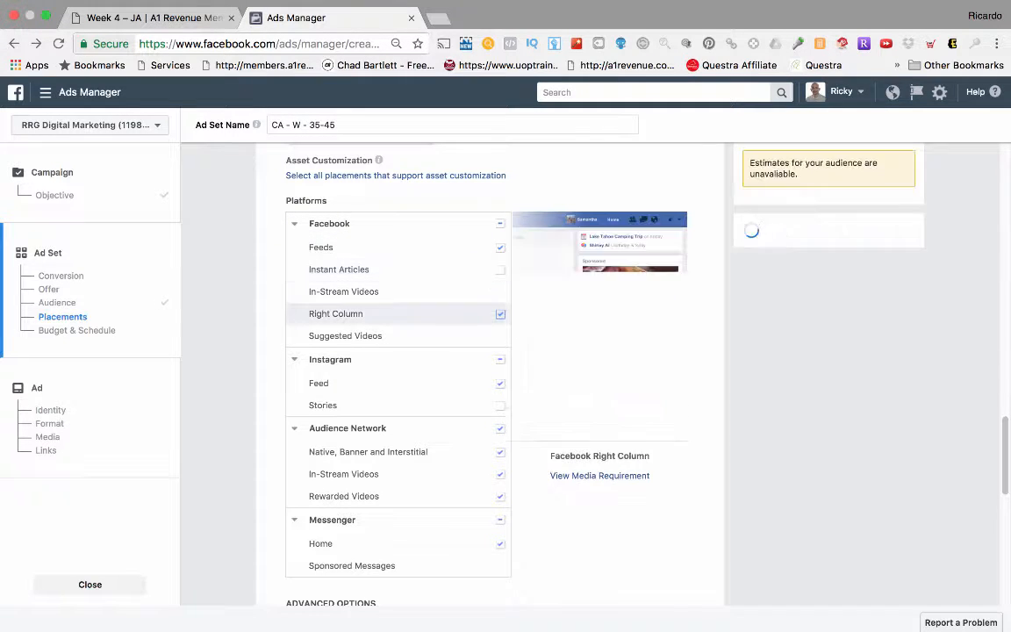
{"action": "left_click", "coordinate": [500, 313]}
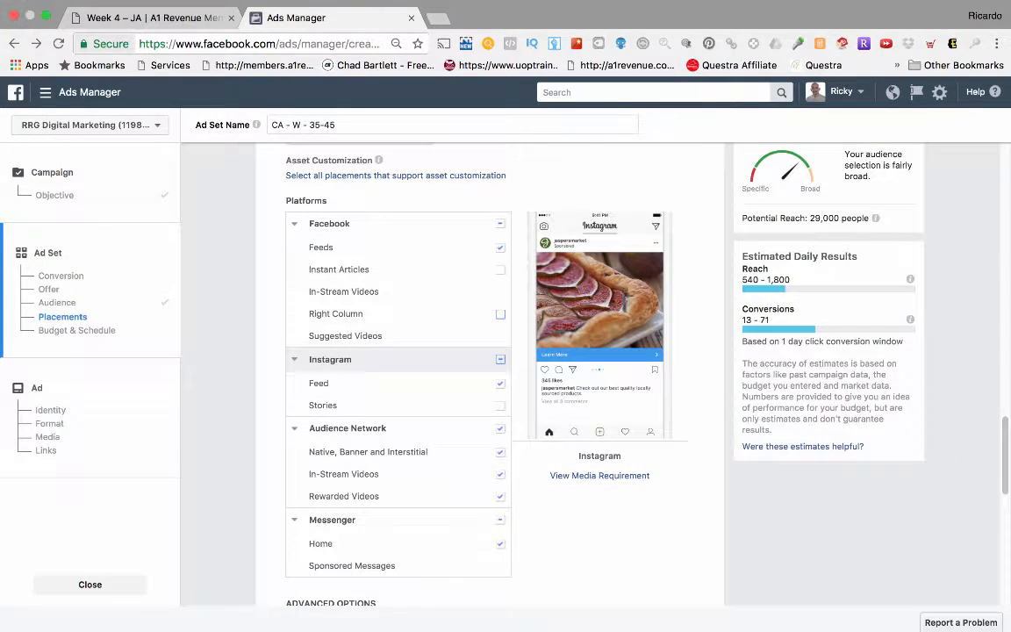
Step: Remove the Instagram, Audience Network and Messenger platforms from the ad set's placements
{"action": "left_click", "coordinate": [500, 359]}
{"action": "scroll", "coordinate": [395, 369], "scroll_direction": "down", "scroll_amount": 1}
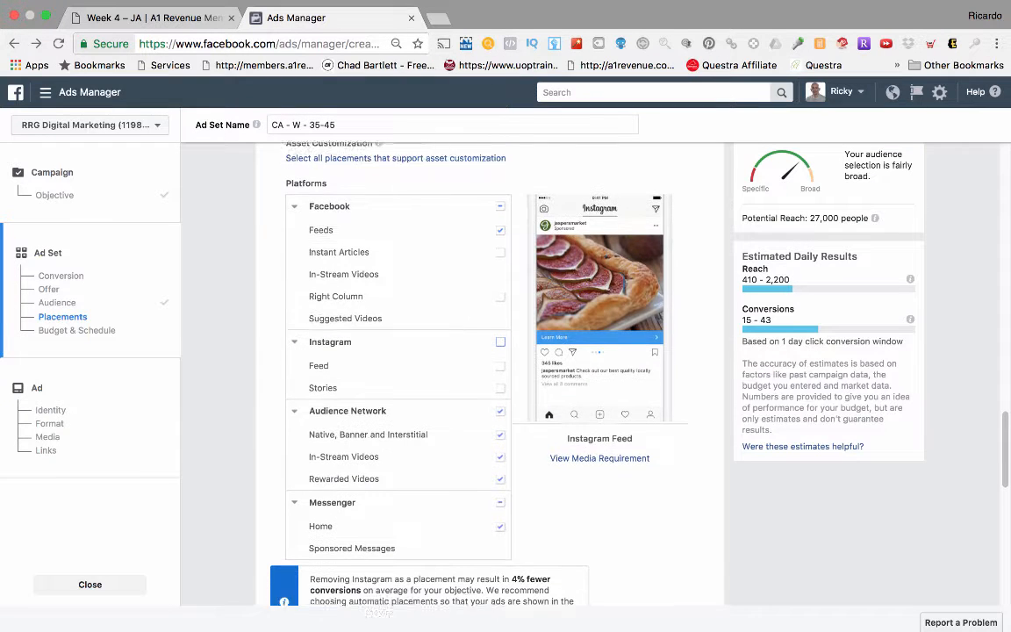
{"action": "scroll", "coordinate": [395, 395], "scroll_direction": "down", "scroll_amount": 1}
{"action": "left_click", "coordinate": [500, 394]}
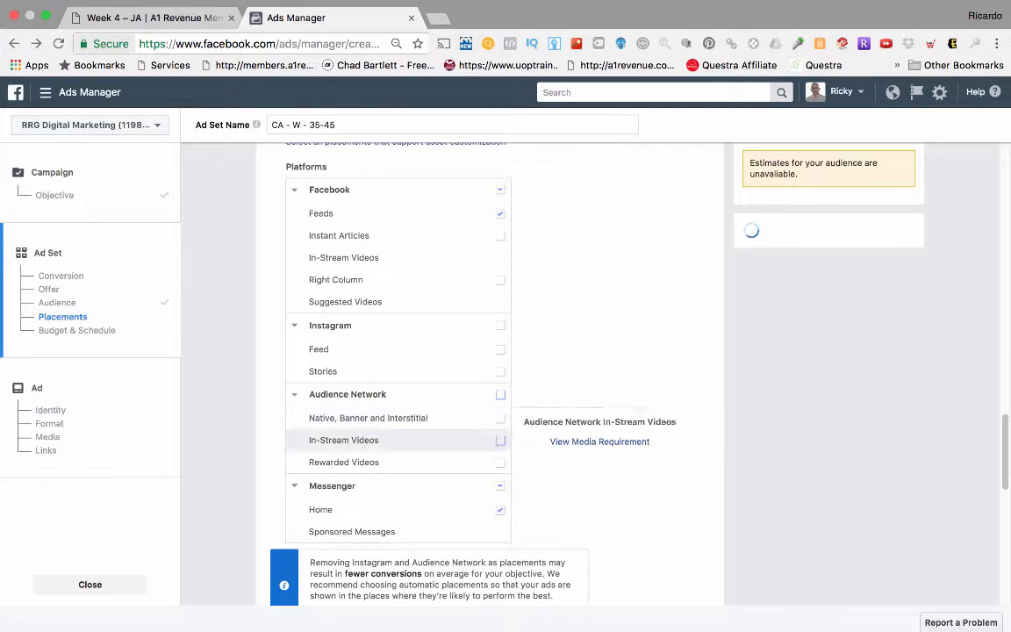
{"action": "left_click", "coordinate": [501, 485]}
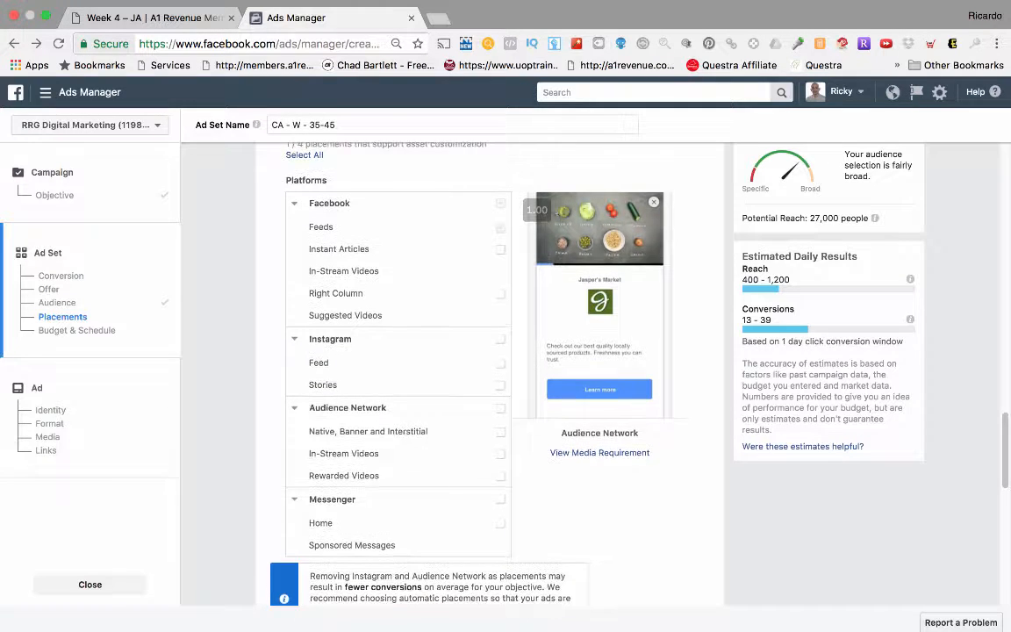
Step: Review the edited placements across the Facebook, Instagram, Audience Network and Messenger platforms, along with the end of the Audience section
{"action": "scroll", "coordinate": [395, 351], "scroll_direction": "up", "scroll_amount": 2}
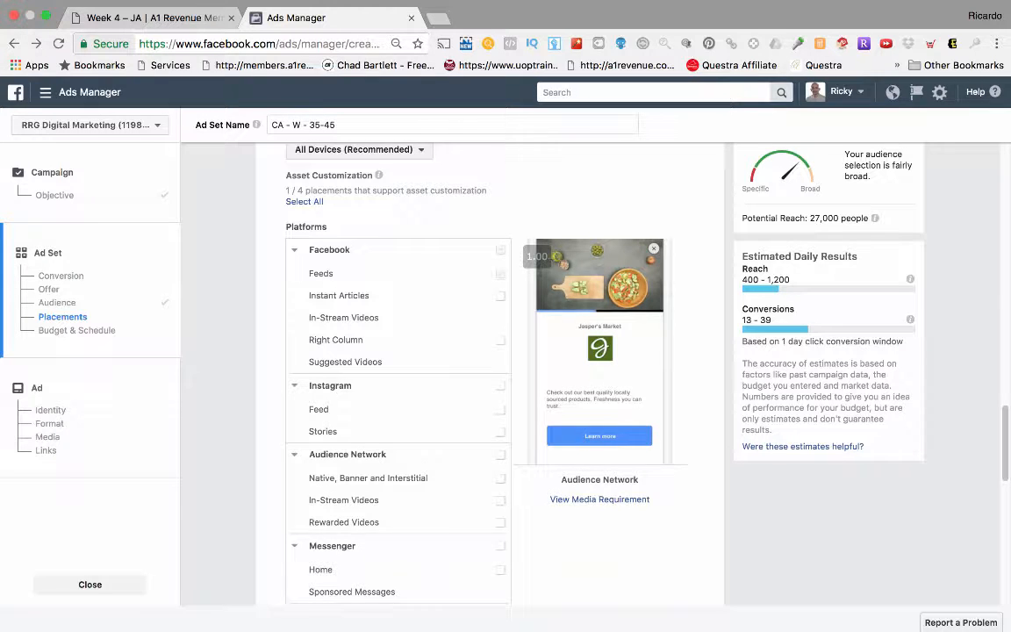
{"action": "scroll", "coordinate": [395, 351], "scroll_direction": "down", "scroll_amount": 1}
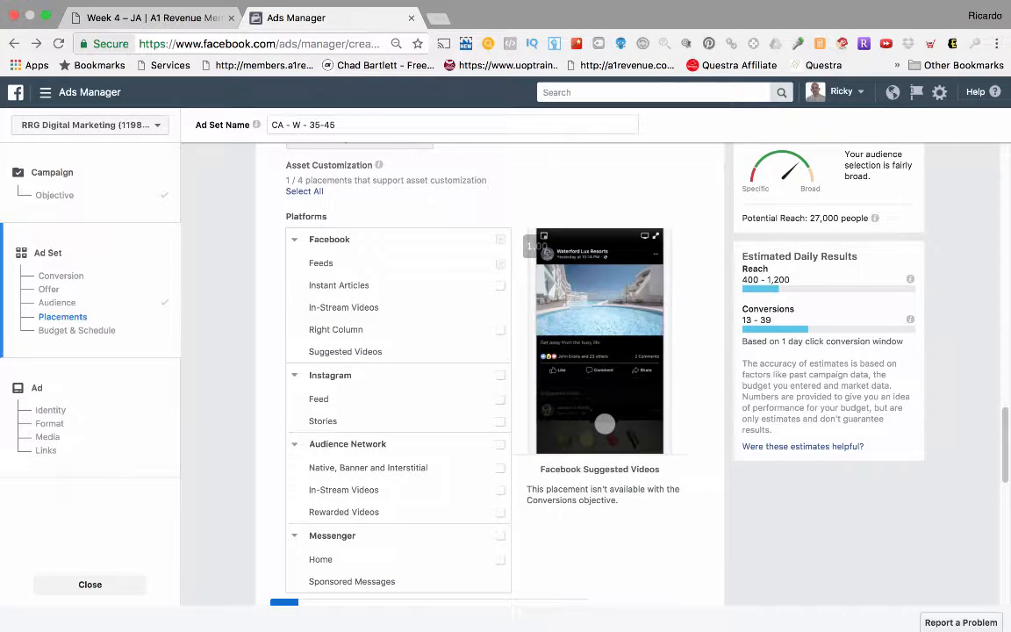
{"action": "left_click_drag", "start_coordinate": [291, 217], "coordinate": [327, 217]}
{"action": "left_click", "coordinate": [359, 216]}
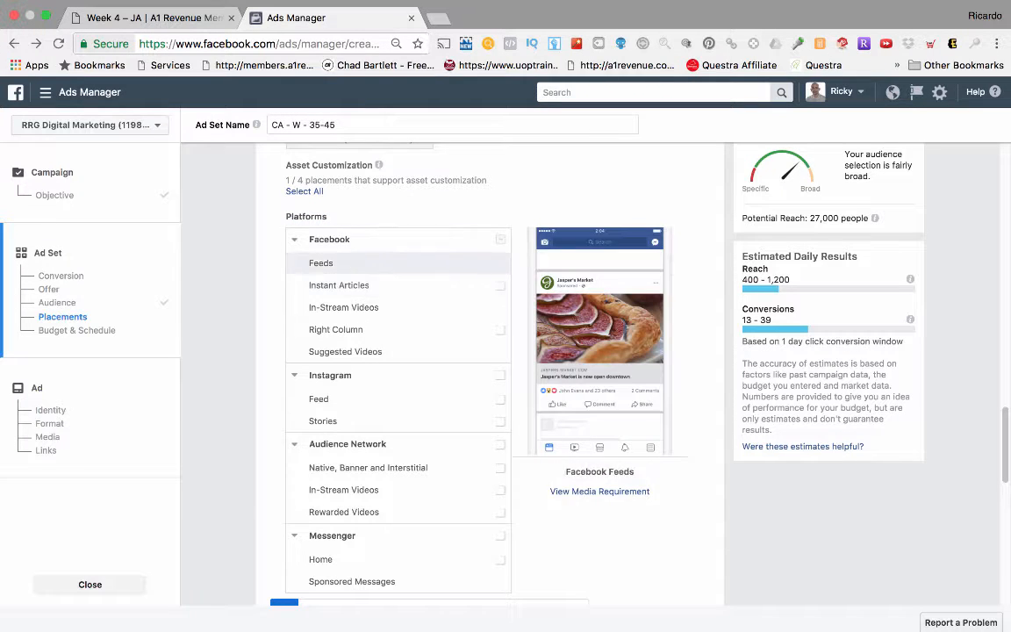
{"action": "scroll", "coordinate": [395, 341], "scroll_direction": "up", "scroll_amount": 2}
{"action": "scroll", "coordinate": [414, 287], "scroll_direction": "up", "scroll_amount": 8}
{"action": "scroll", "coordinate": [414, 287], "scroll_direction": "down", "scroll_amount": 5}
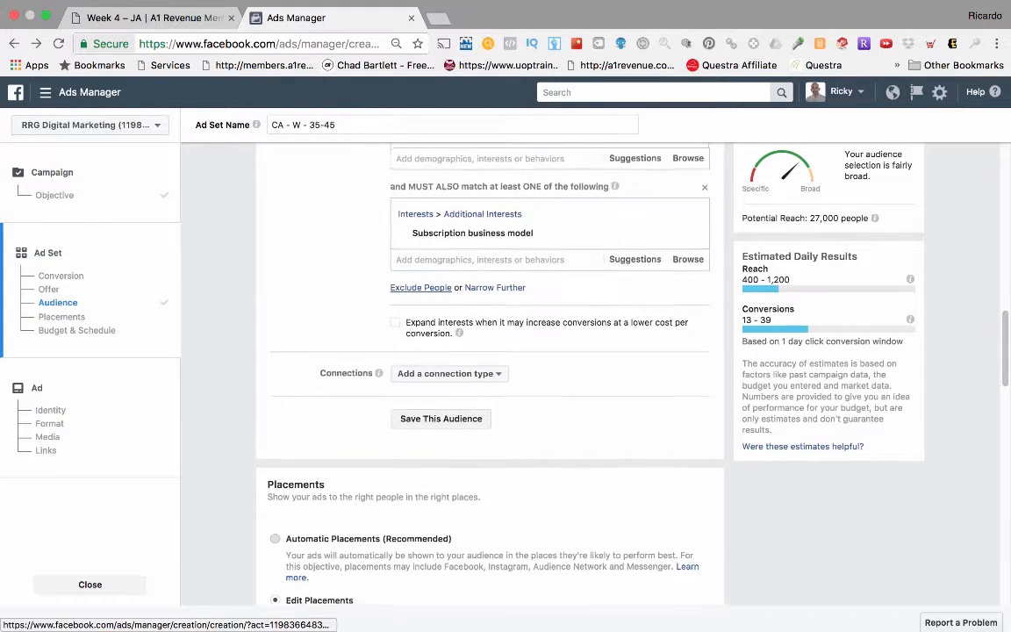
{"action": "scroll", "coordinate": [403, 267], "scroll_direction": "down", "scroll_amount": 5}
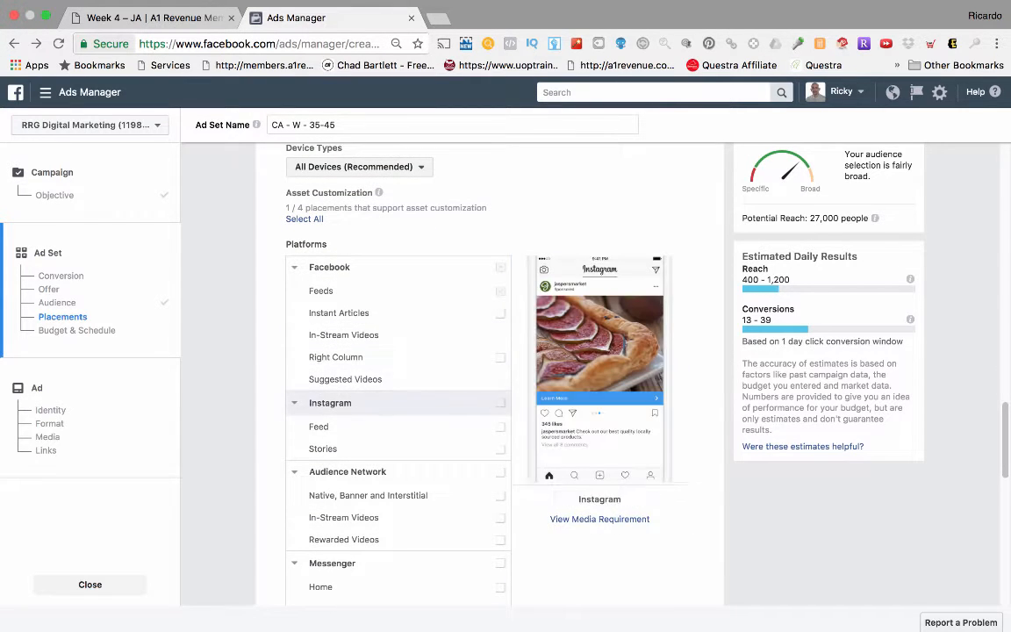
{"action": "scroll", "coordinate": [395, 421], "scroll_direction": "down", "scroll_amount": 1}
{"action": "scroll", "coordinate": [489, 377], "scroll_direction": "down", "scroll_amount": 3}
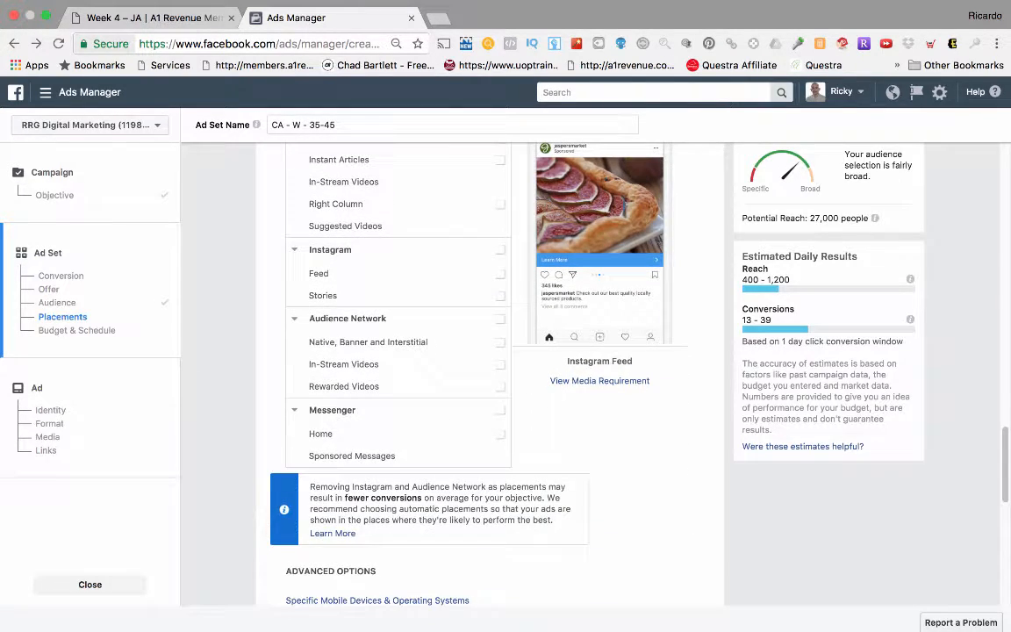
Step: Expand Specific Mobile Devices & Operating Systems in the advanced placement options and choose All Mobile Devices
{"action": "scroll", "coordinate": [489, 378], "scroll_direction": "down", "scroll_amount": 5}
{"action": "scroll", "coordinate": [489, 378], "scroll_direction": "down", "scroll_amount": 1}
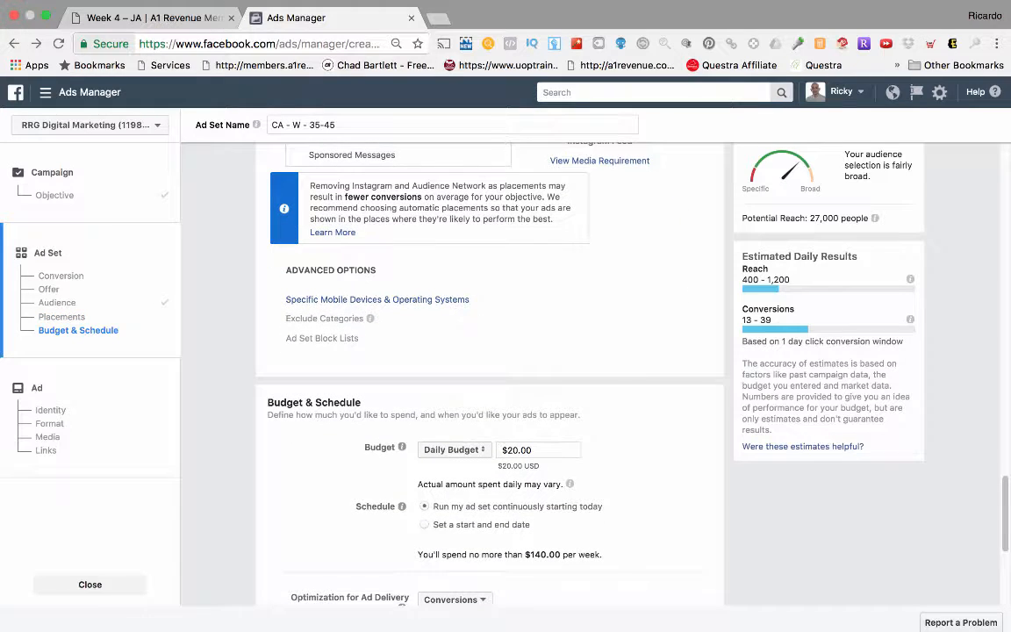
{"action": "scroll", "coordinate": [489, 377], "scroll_direction": "up", "scroll_amount": 1}
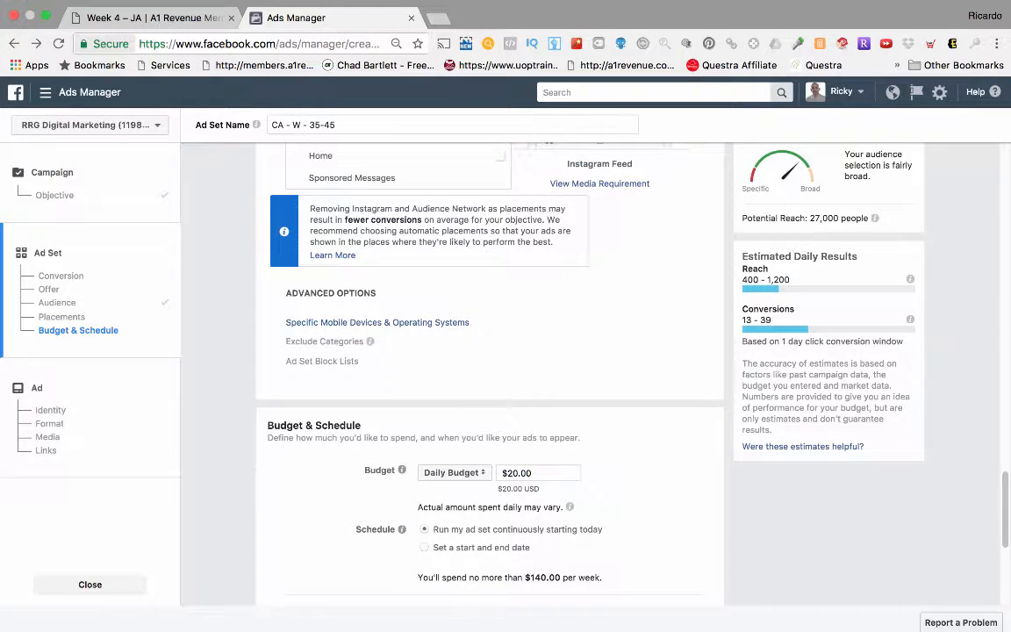
{"action": "left_click_drag", "start_coordinate": [263, 293], "coordinate": [378, 293]}
{"action": "left_click", "coordinate": [377, 322]}
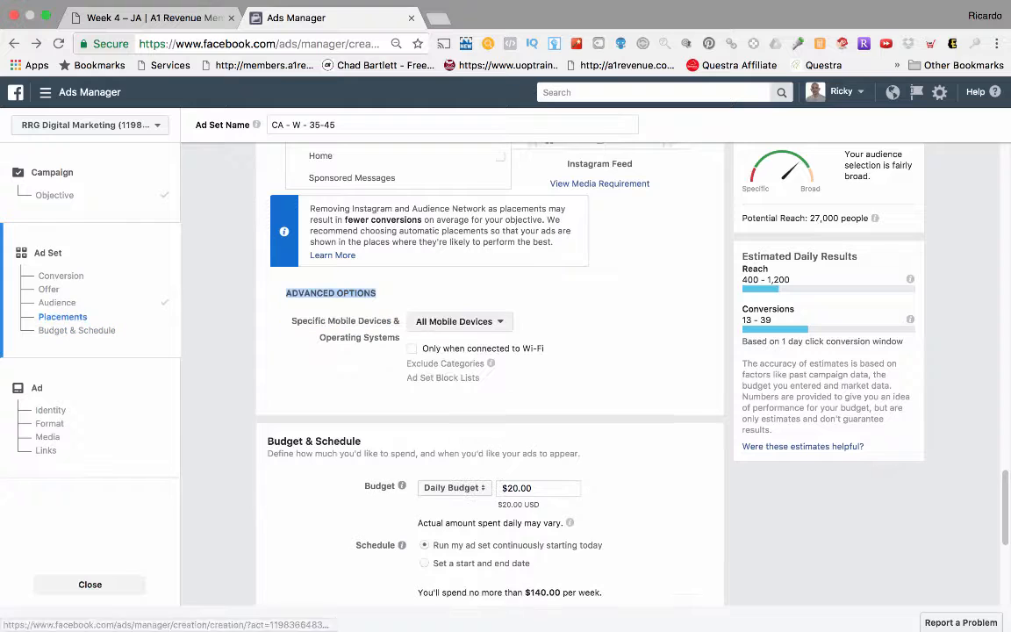
{"action": "left_click", "coordinate": [458, 321]}
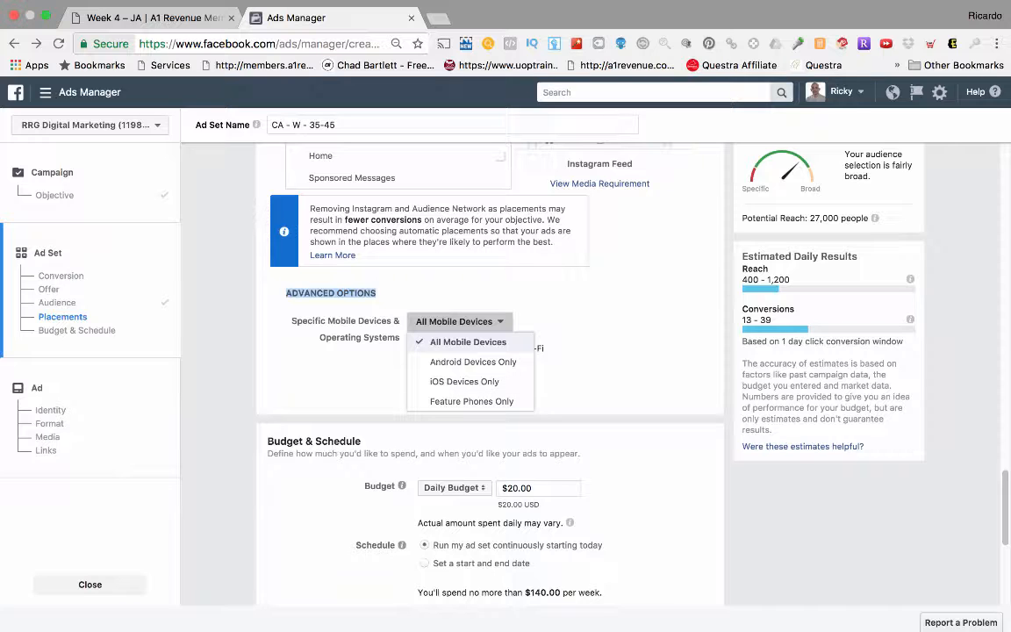
{"action": "left_click", "coordinate": [467, 342]}
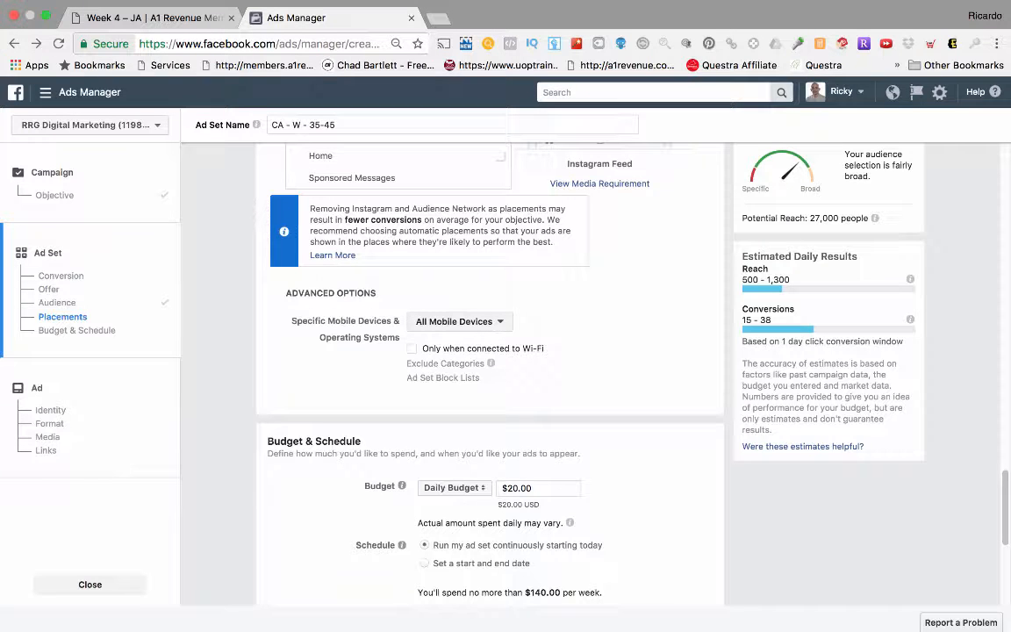
Step: Choose All Devices (Recommended) as the device type for the ad set's placements
{"action": "scroll", "coordinate": [490, 374], "scroll_direction": "up", "scroll_amount": 1}
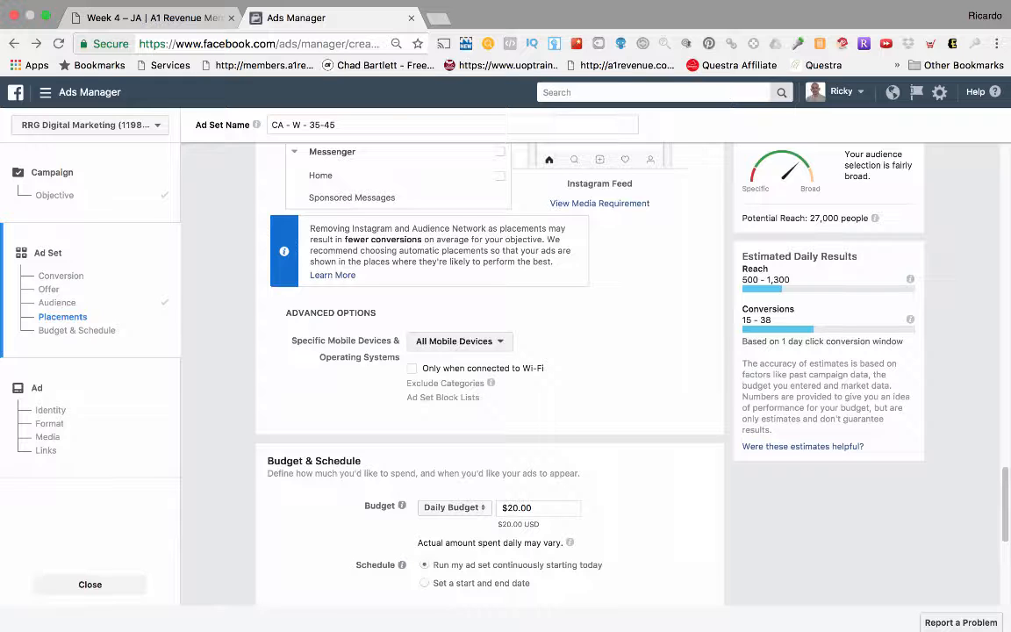
{"action": "scroll", "coordinate": [491, 351], "scroll_direction": "down", "scroll_amount": 2}
{"action": "scroll", "coordinate": [490, 369], "scroll_direction": "up", "scroll_amount": 5}
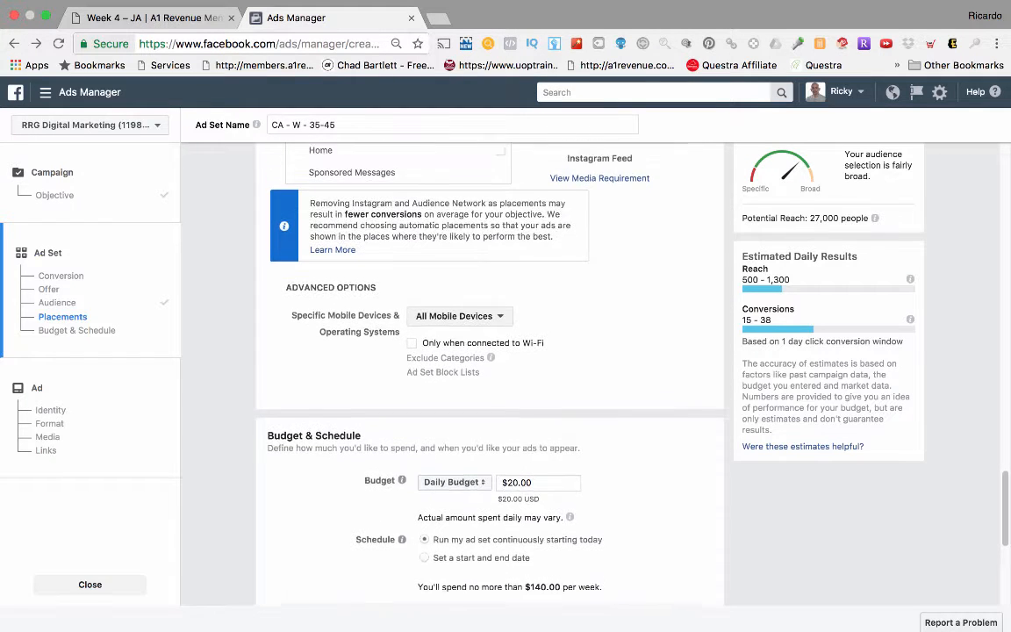
{"action": "scroll", "coordinate": [490, 369], "scroll_direction": "up", "scroll_amount": 3}
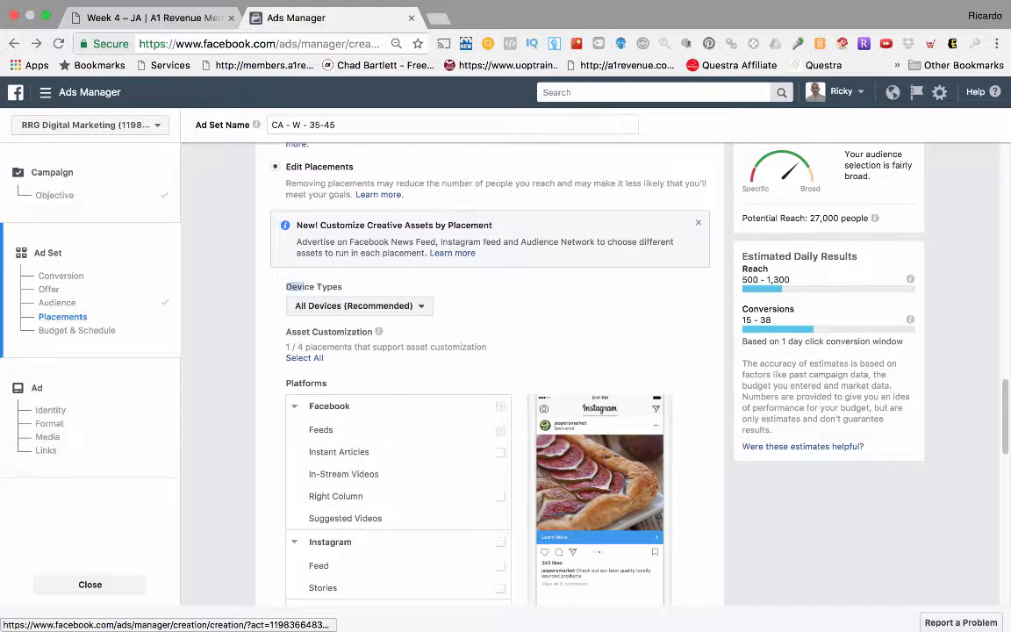
{"action": "left_click_drag", "start_coordinate": [284, 287], "coordinate": [343, 287]}
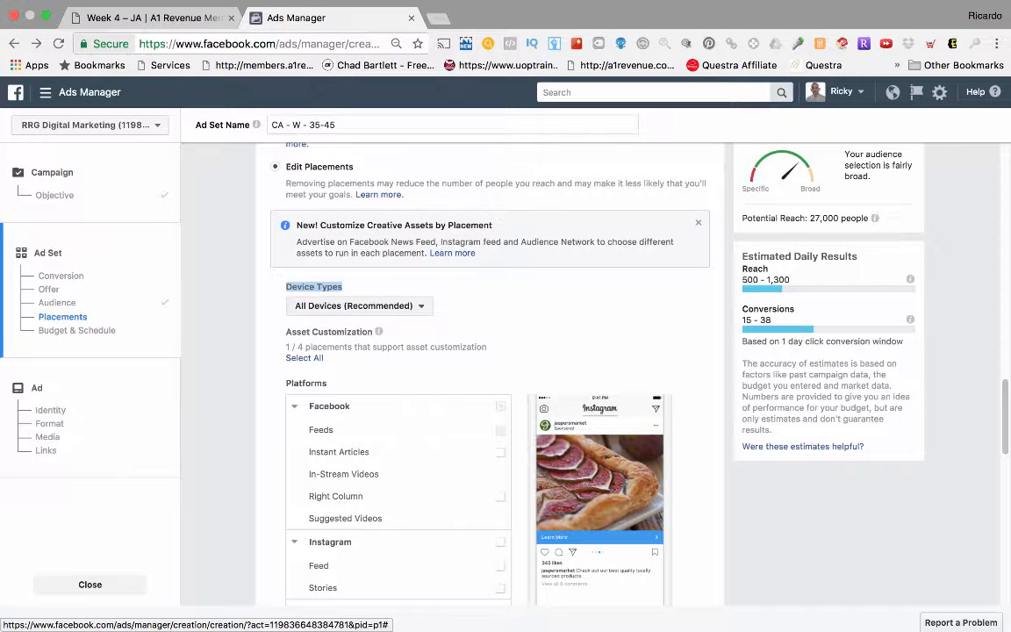
{"action": "scroll", "coordinate": [490, 368], "scroll_direction": "up", "scroll_amount": 2}
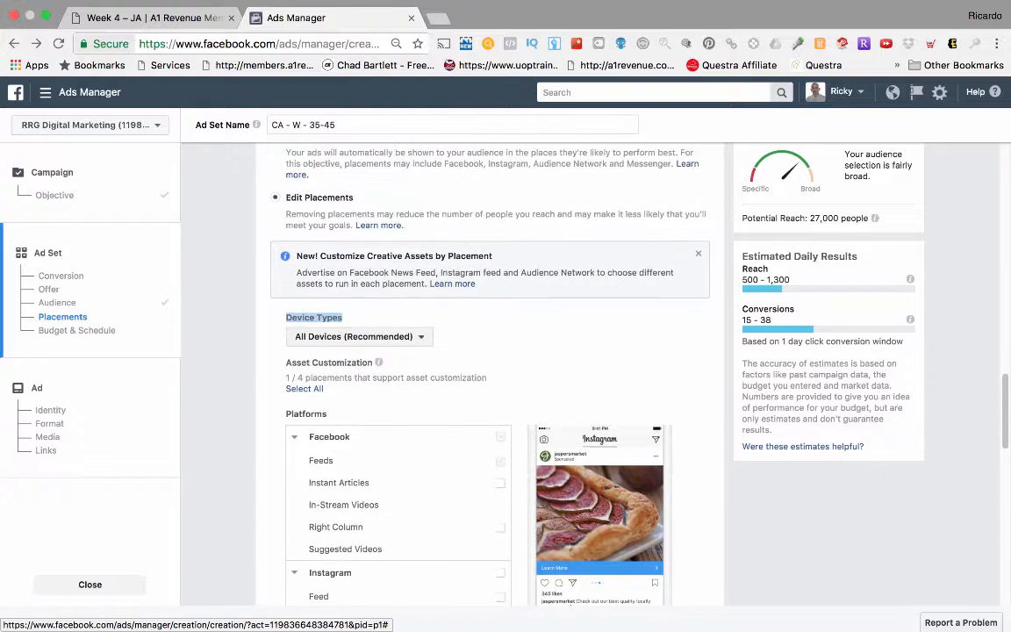
{"action": "scroll", "coordinate": [490, 368], "scroll_direction": "down", "scroll_amount": 3}
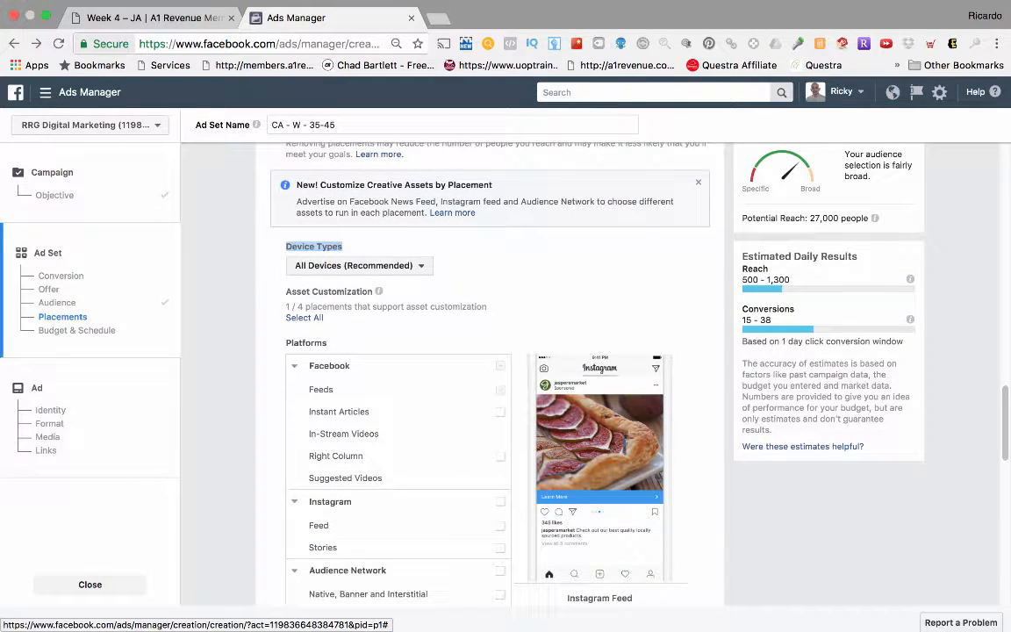
{"action": "left_click", "coordinate": [359, 266]}
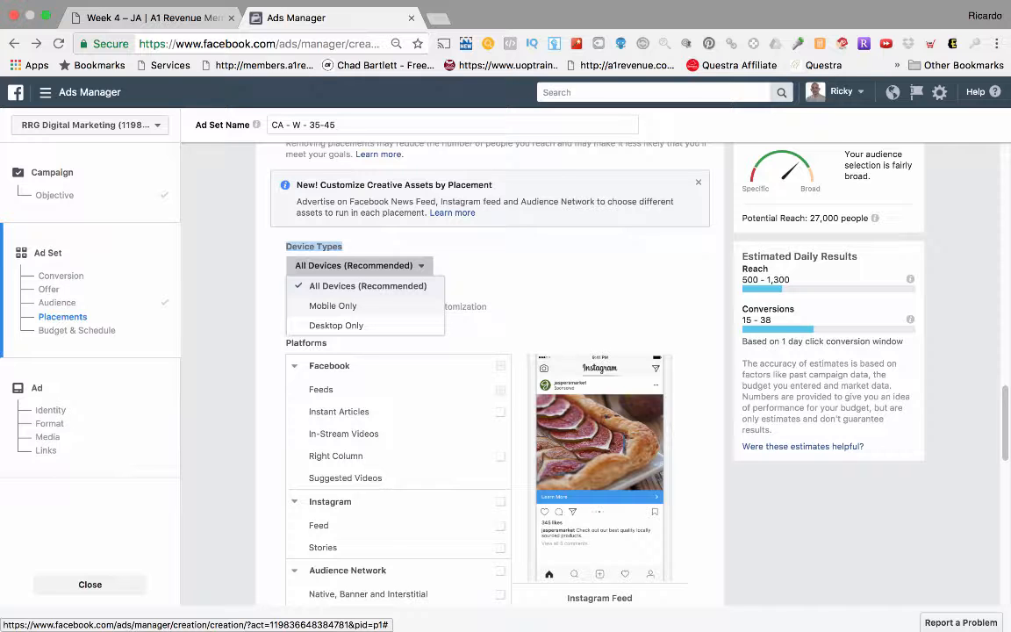
{"action": "scroll", "coordinate": [492, 351], "scroll_direction": "up", "scroll_amount": 7}
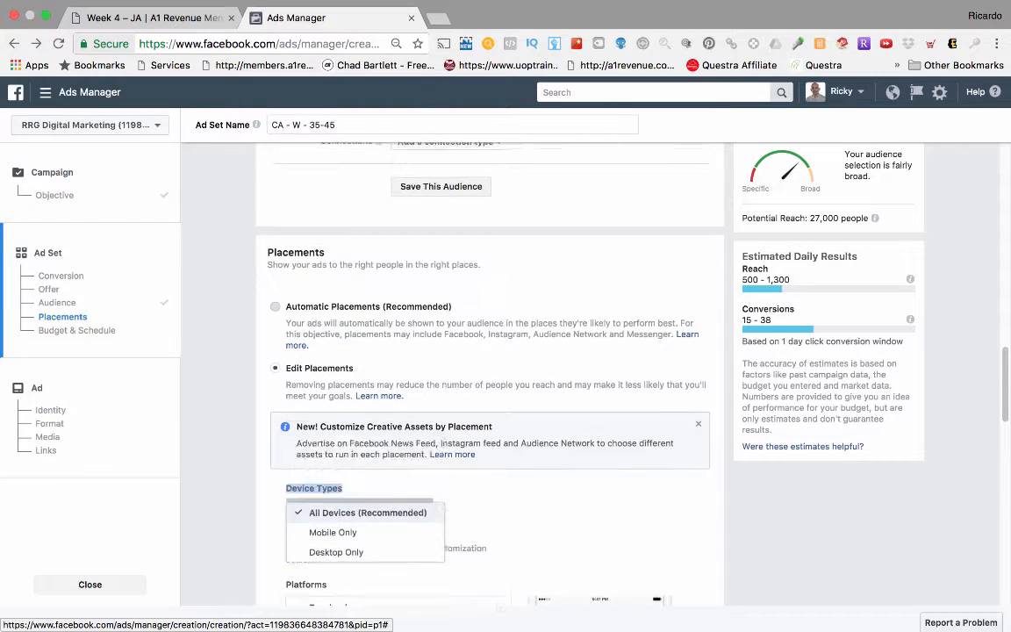
{"action": "scroll", "coordinate": [491, 351], "scroll_direction": "up", "scroll_amount": 10}
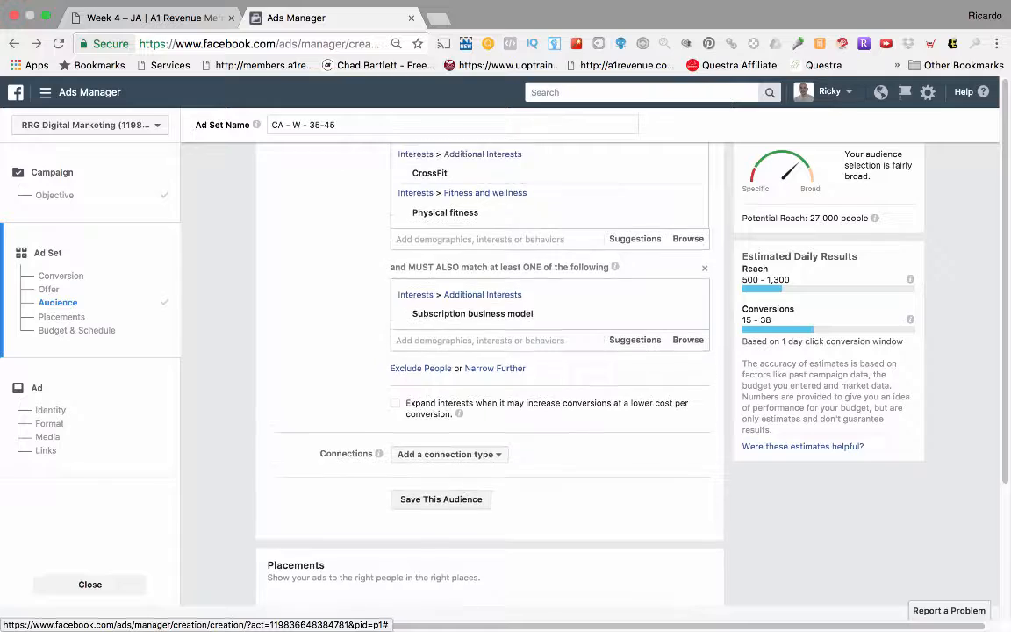
{"action": "scroll", "coordinate": [492, 368], "scroll_direction": "down", "scroll_amount": 17}
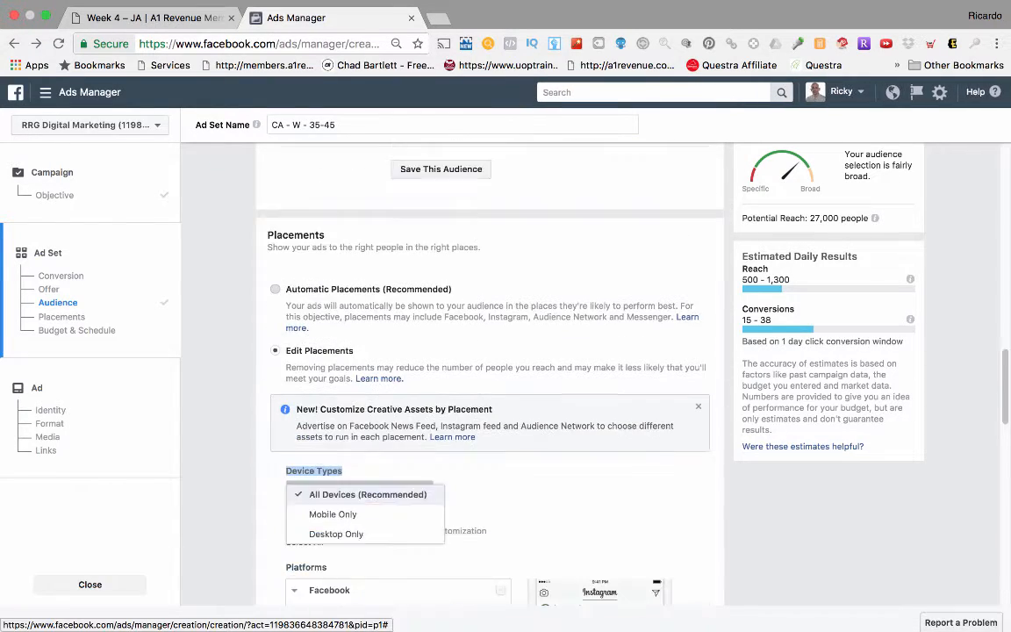
{"action": "scroll", "coordinate": [492, 369], "scroll_direction": "down", "scroll_amount": 5}
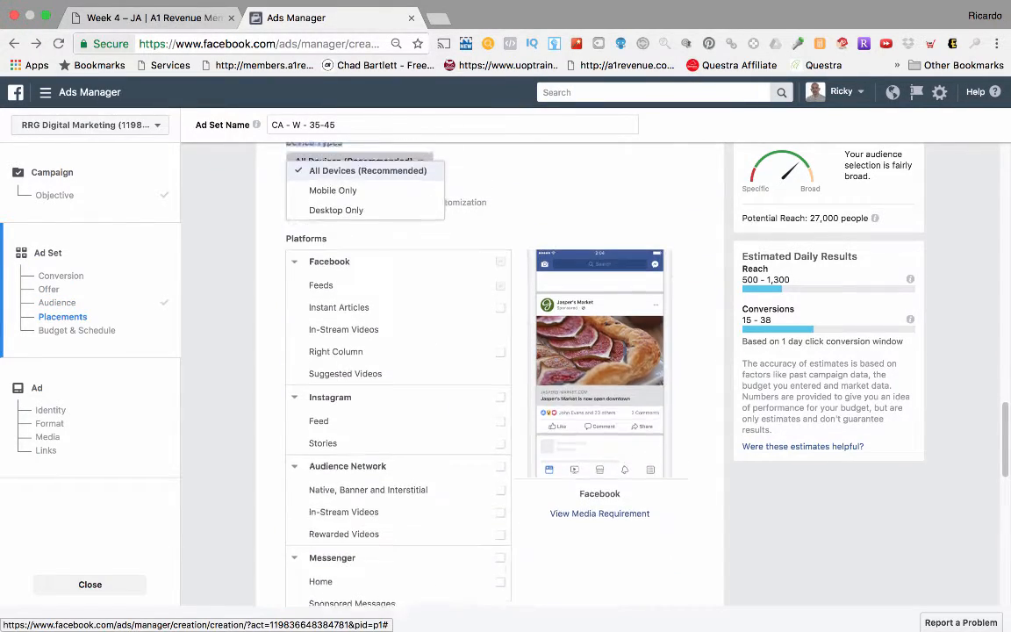
{"action": "scroll", "coordinate": [492, 369], "scroll_direction": "up", "scroll_amount": 1}
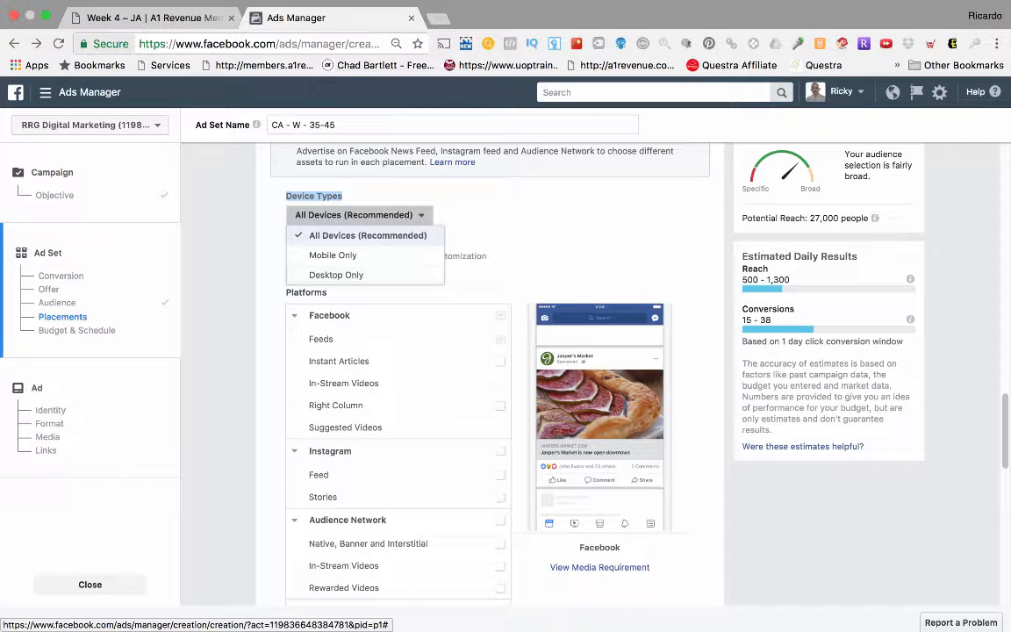
{"action": "left_click", "coordinate": [366, 235]}
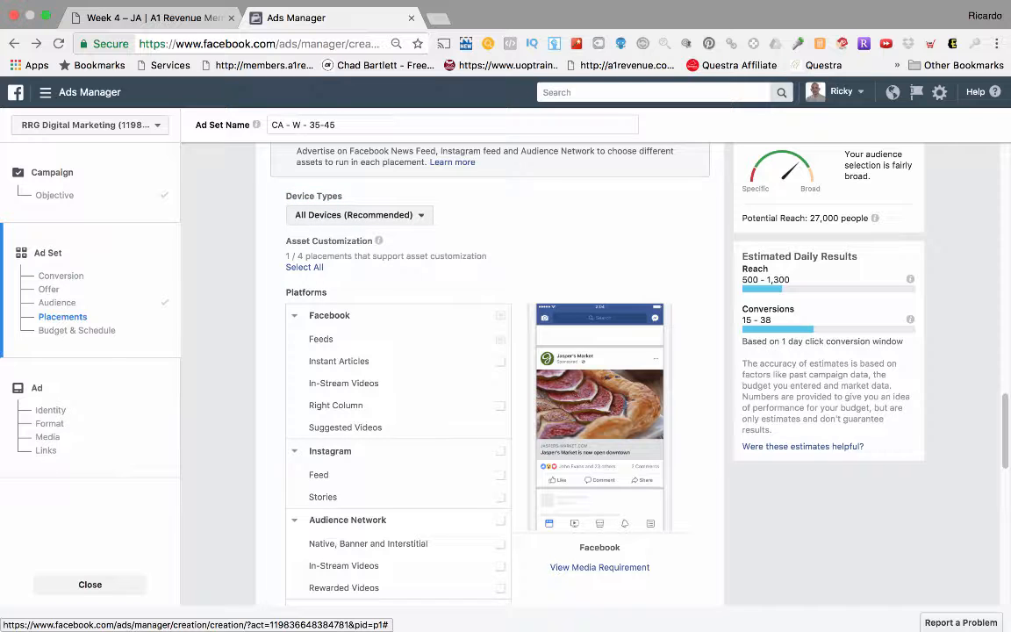
Step: Select Daily Budget as the ad set's budget type, and check the budget amount and the continuous schedule option
{"action": "scroll", "coordinate": [395, 368], "scroll_direction": "down", "scroll_amount": 3}
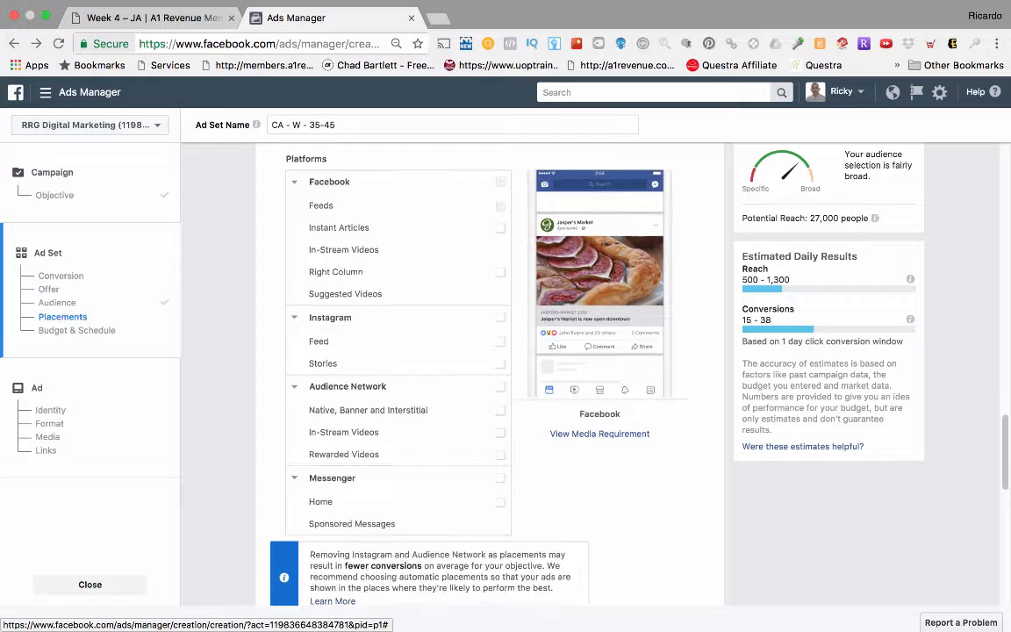
{"action": "scroll", "coordinate": [491, 369], "scroll_direction": "down", "scroll_amount": 5}
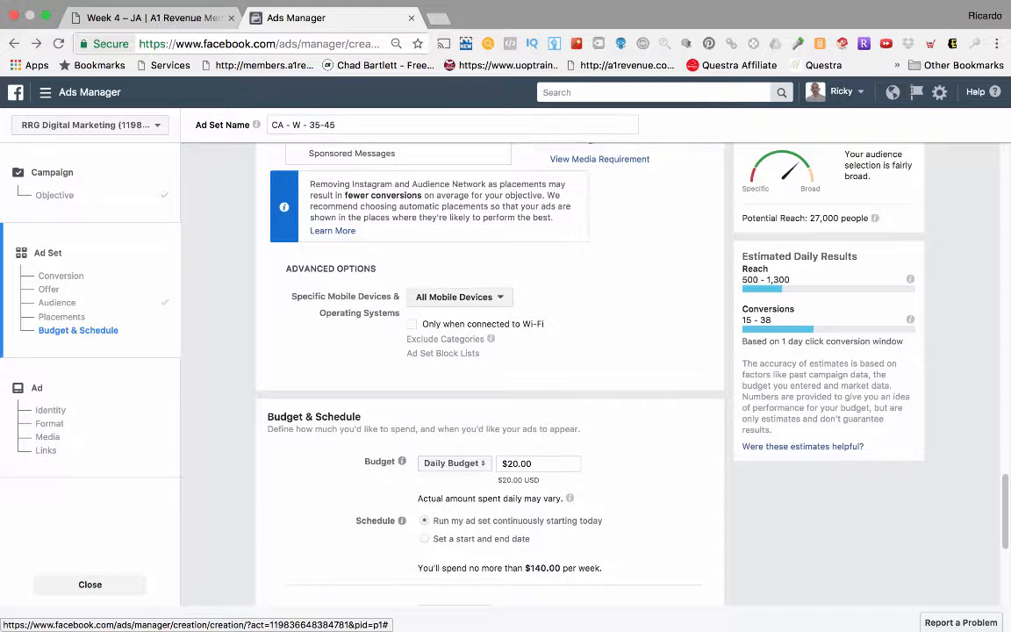
{"action": "scroll", "coordinate": [492, 368], "scroll_direction": "down", "scroll_amount": 3}
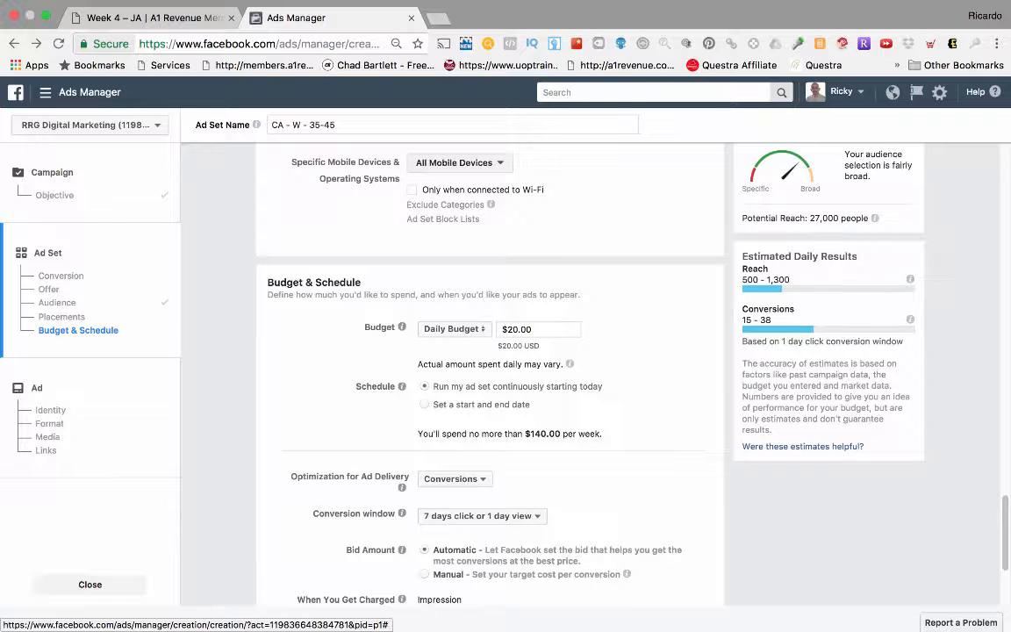
{"action": "scroll", "coordinate": [492, 368], "scroll_direction": "down", "scroll_amount": 1}
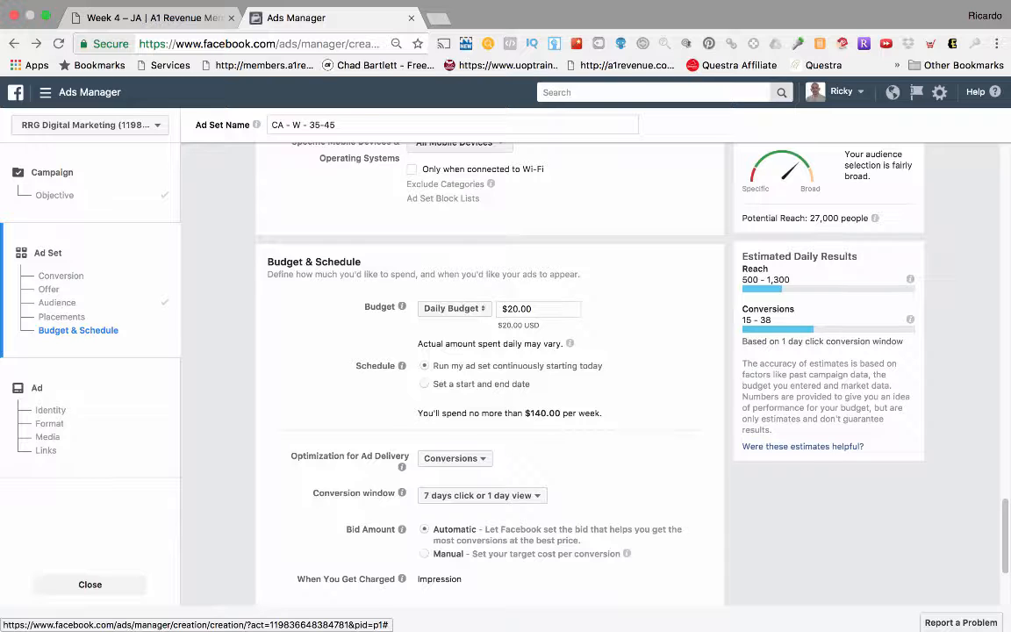
{"action": "scroll", "coordinate": [491, 369], "scroll_direction": "down", "scroll_amount": 1}
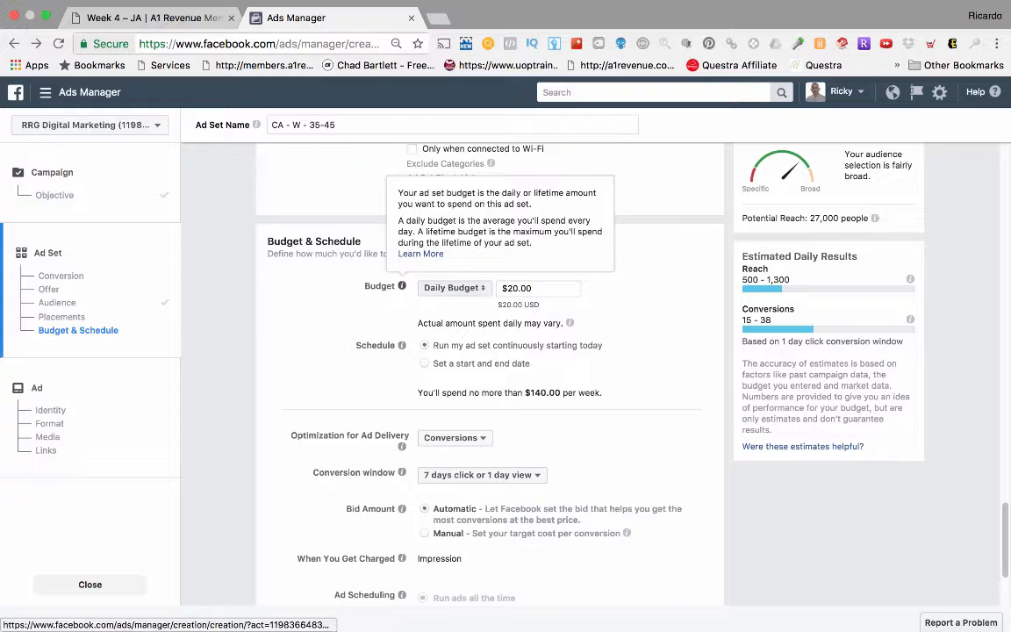
{"action": "left_click", "coordinate": [451, 288]}
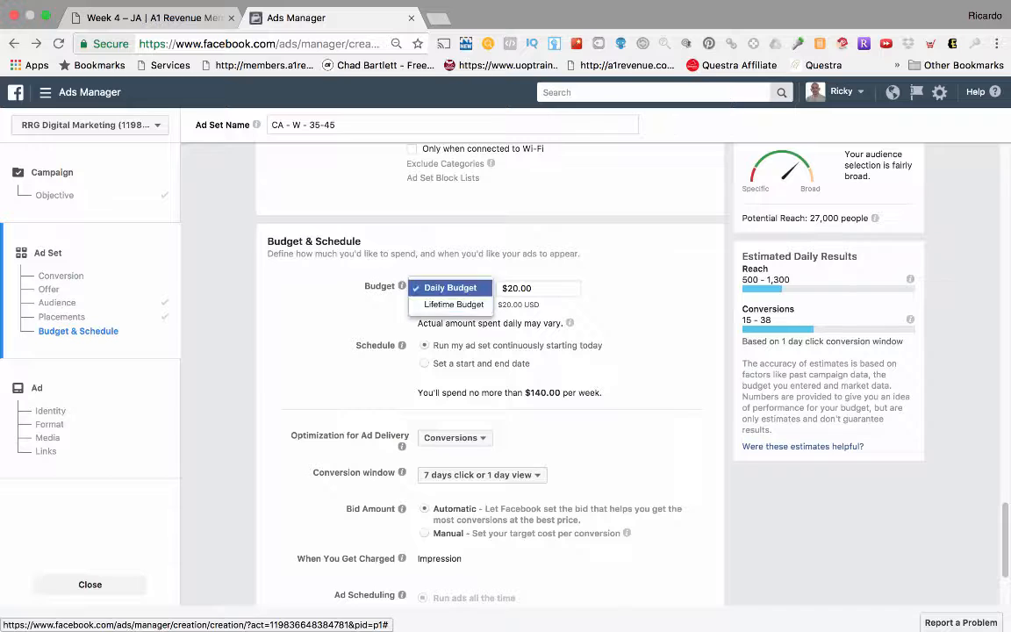
{"action": "left_click", "coordinate": [450, 288]}
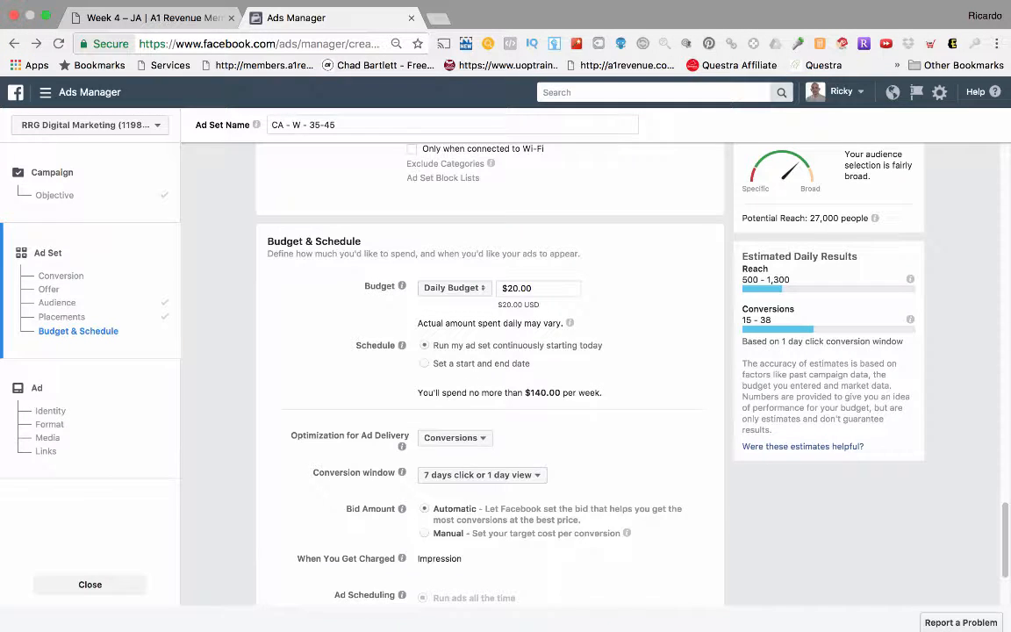
{"action": "left_click", "coordinate": [531, 288]}
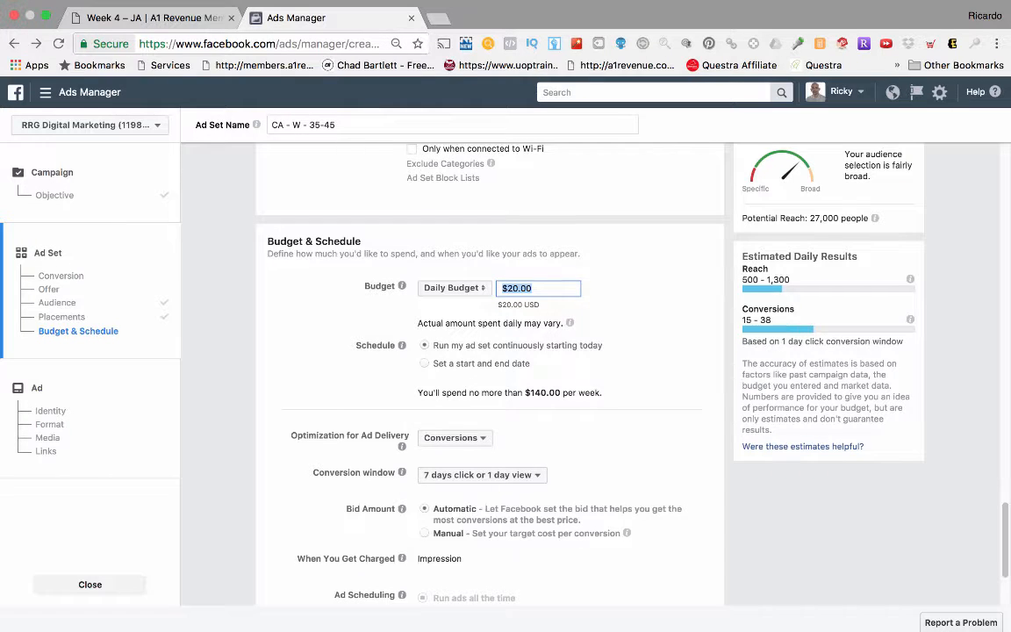
{"action": "left_click", "coordinate": [639, 318]}
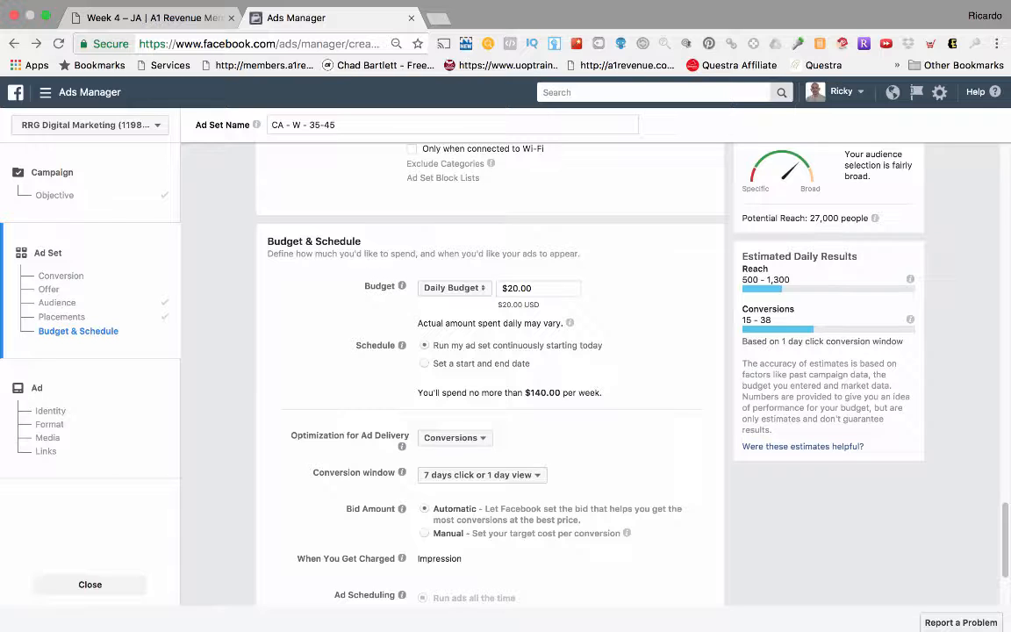
{"action": "mouse_move", "coordinate": [569, 323]}
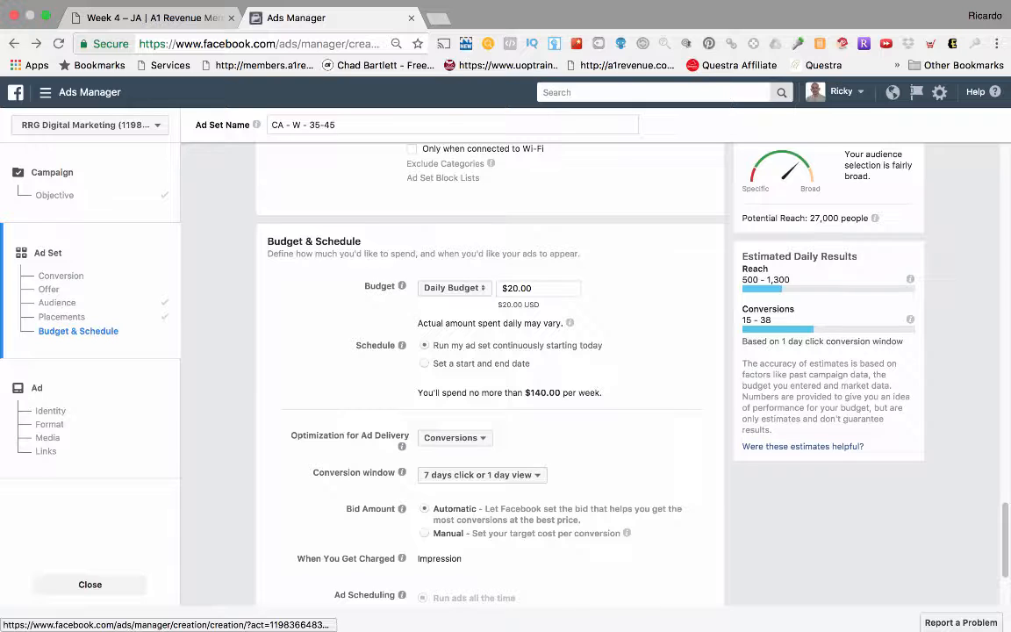
{"action": "left_click_drag", "start_coordinate": [604, 345], "coordinate": [430, 345]}
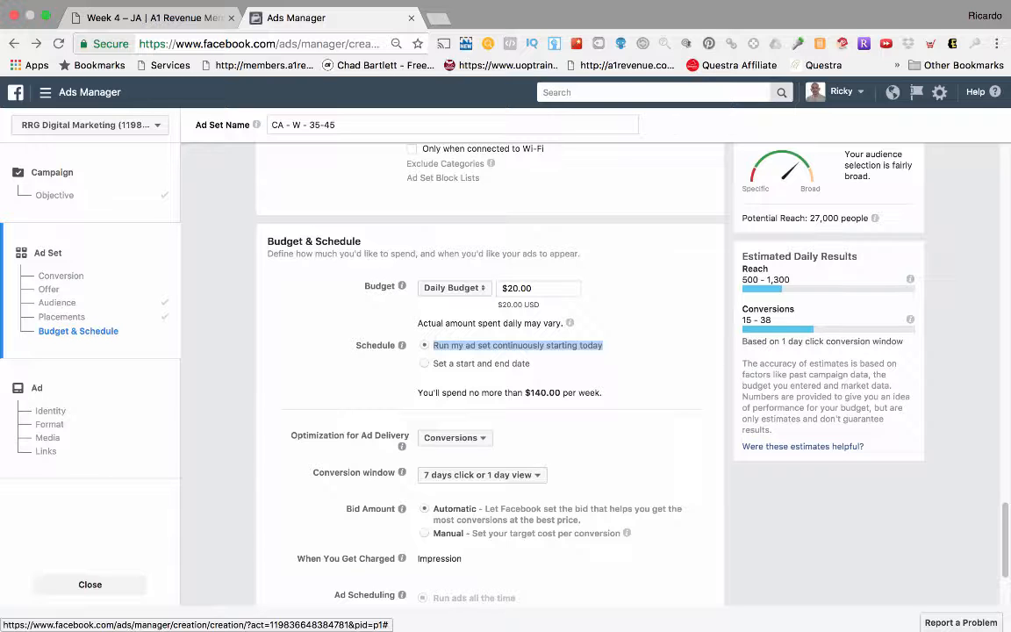
Step: Switch the ad set's schedule to a start and end date, and set the start date to December 1, 2017
{"action": "scroll", "coordinate": [490, 369], "scroll_direction": "down", "scroll_amount": 1}
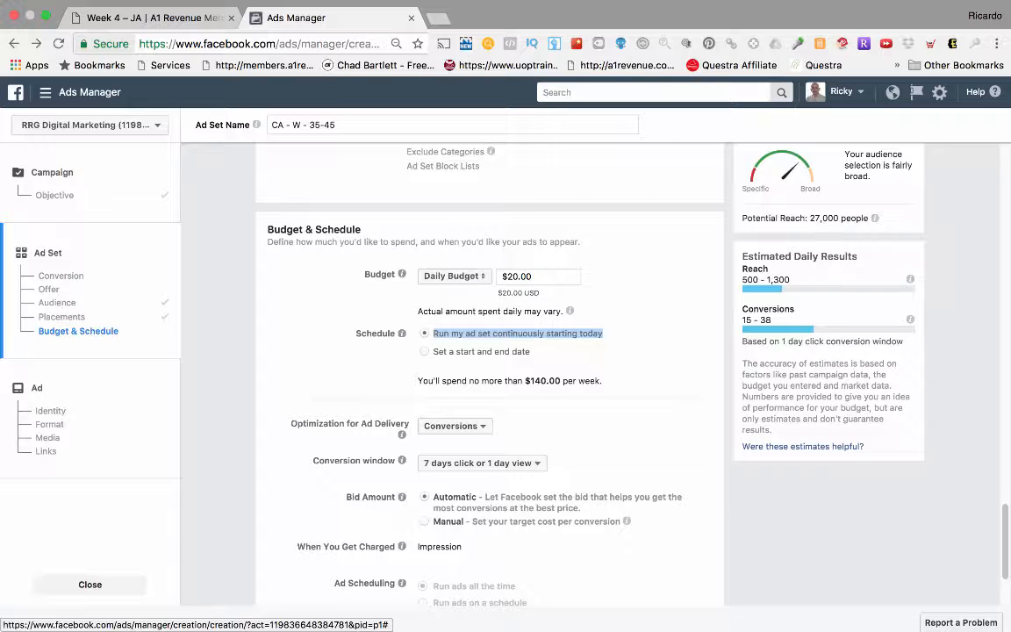
{"action": "left_click", "coordinate": [425, 352]}
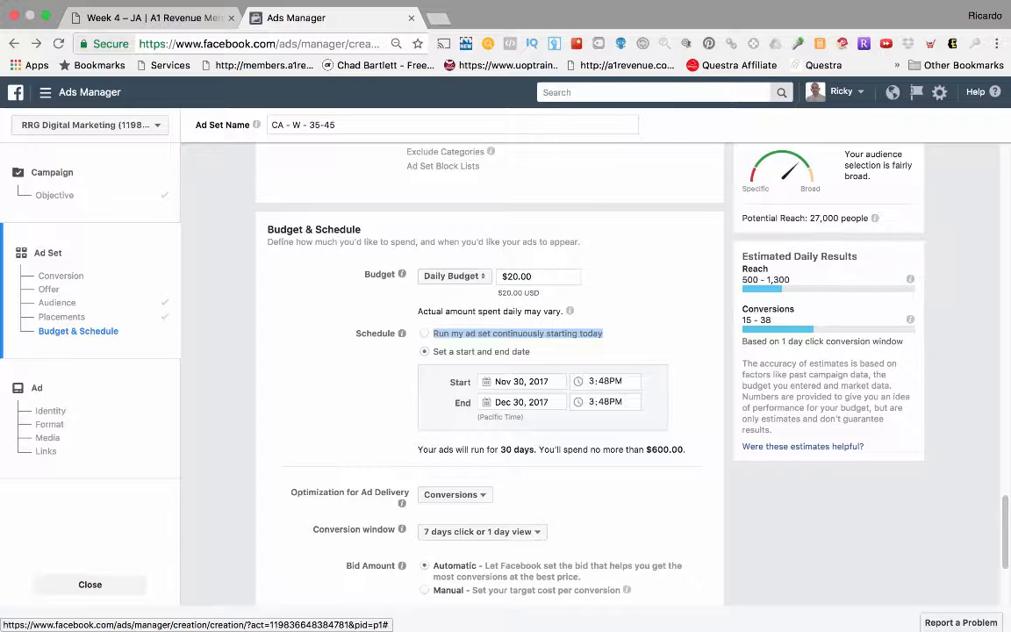
{"action": "left_click", "coordinate": [522, 382]}
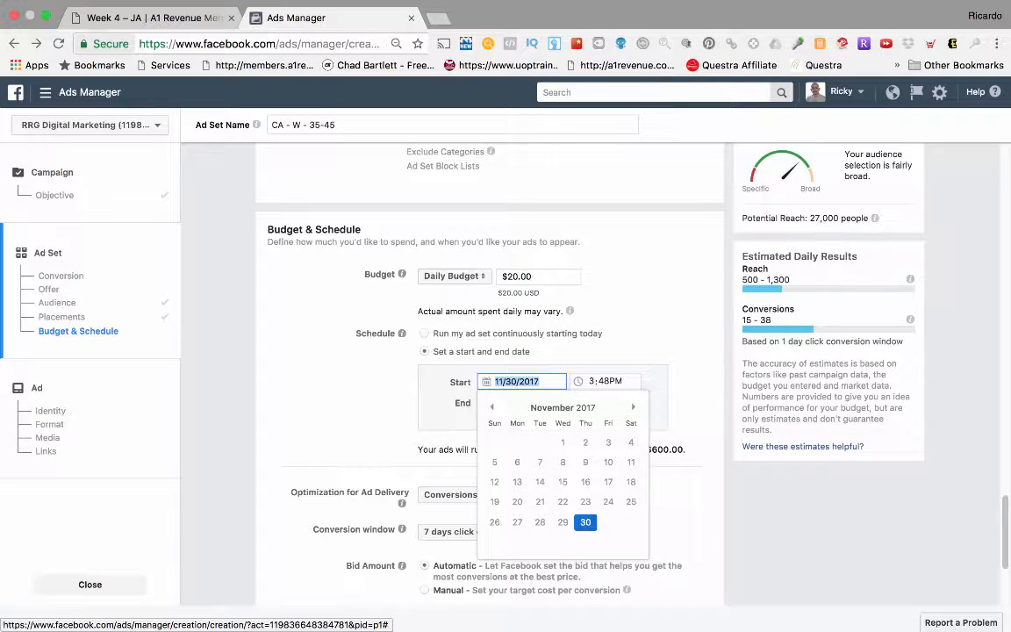
{"action": "left_click", "coordinate": [633, 407]}
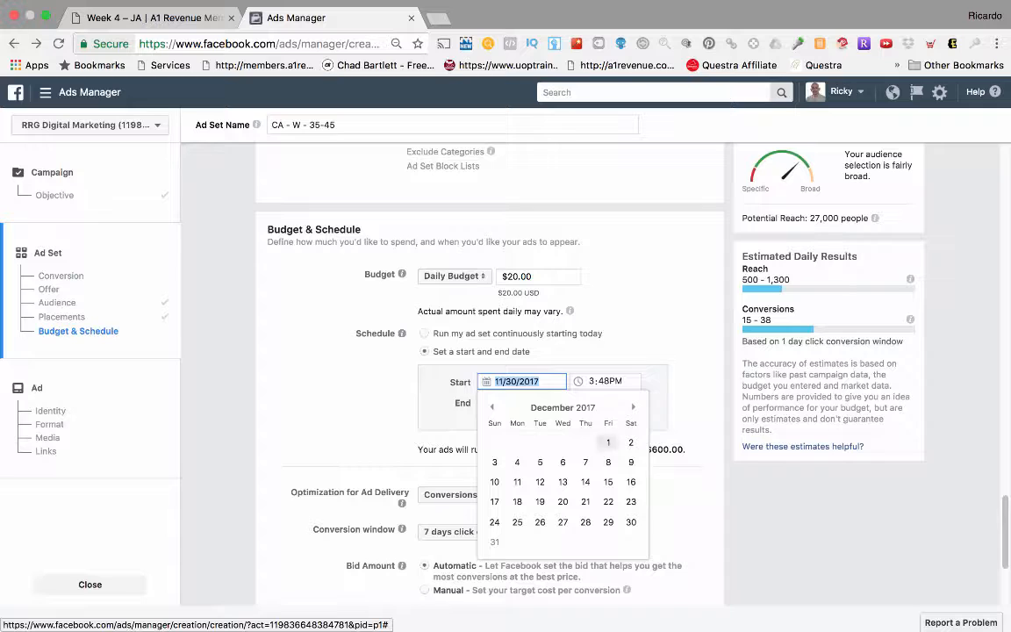
{"action": "left_click", "coordinate": [608, 443]}
{"action": "key", "text": "Tab"}
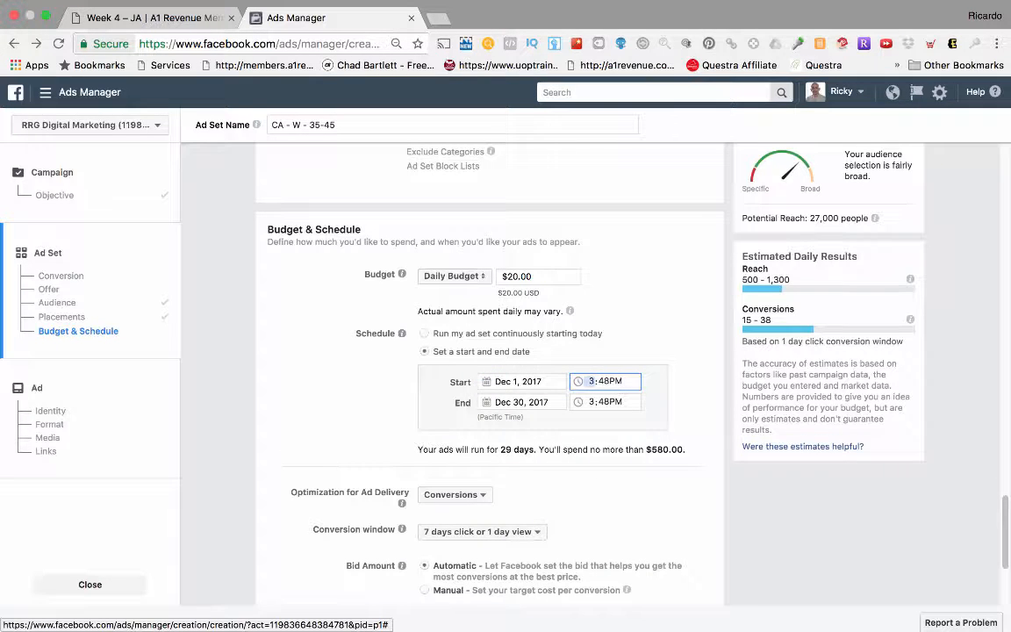
Step: Set the schedule's start time to 12:00 AM, and switch the schedule back to running continuously starting today
{"action": "type", "text": "12"}
{"action": "key", "text": "Tab"}
{"action": "key", "text": "Tab"}
{"action": "type", "text": "a"}
{"action": "left_click", "coordinate": [608, 442]}
{"action": "scroll", "coordinate": [608, 442], "scroll_direction": "down", "scroll_amount": 1}
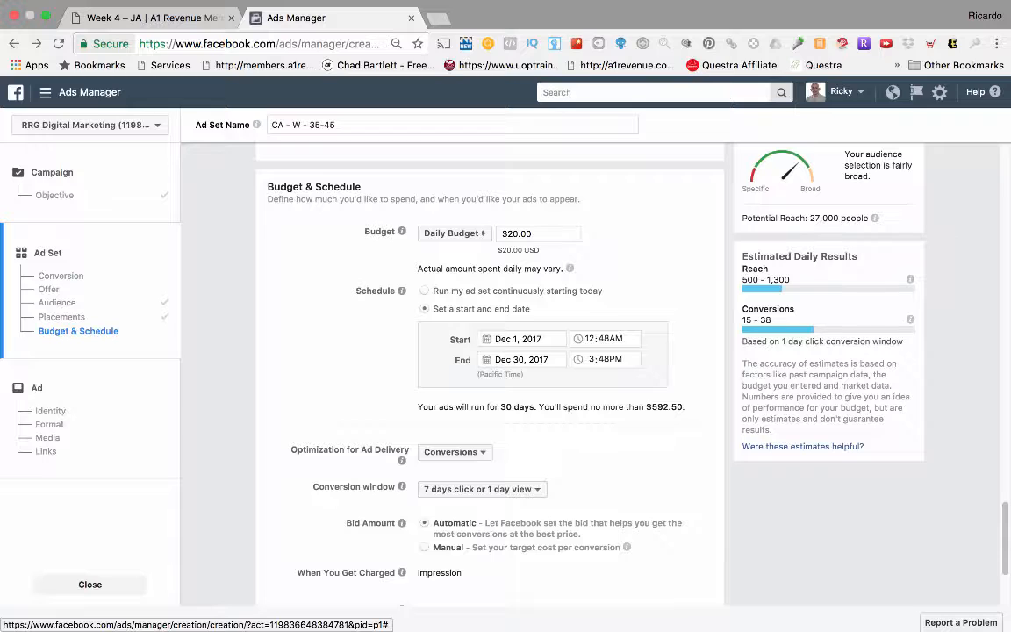
{"action": "left_click", "coordinate": [604, 339]}
{"action": "type", "text": "00"}
{"action": "key", "text": "Return"}
{"action": "scroll", "coordinate": [491, 368], "scroll_direction": "down", "scroll_amount": 1}
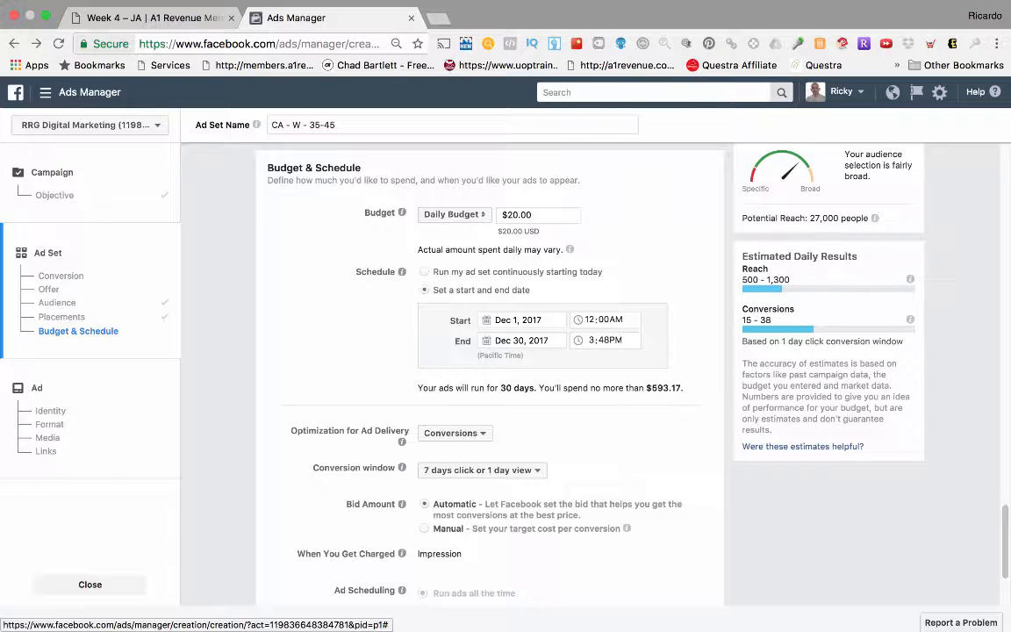
{"action": "left_click", "coordinate": [424, 272]}
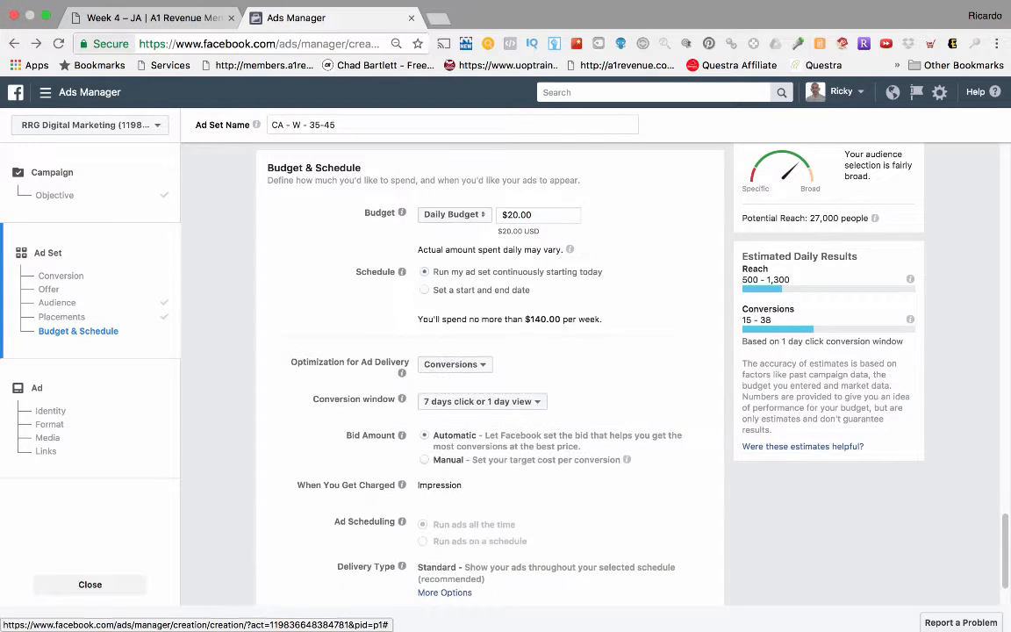
Step: Look through the Optimization for Ad Delivery choices and leave Conversions selected
{"action": "scroll", "coordinate": [425, 272], "scroll_direction": "down", "scroll_amount": 2}
{"action": "left_click", "coordinate": [454, 302]}
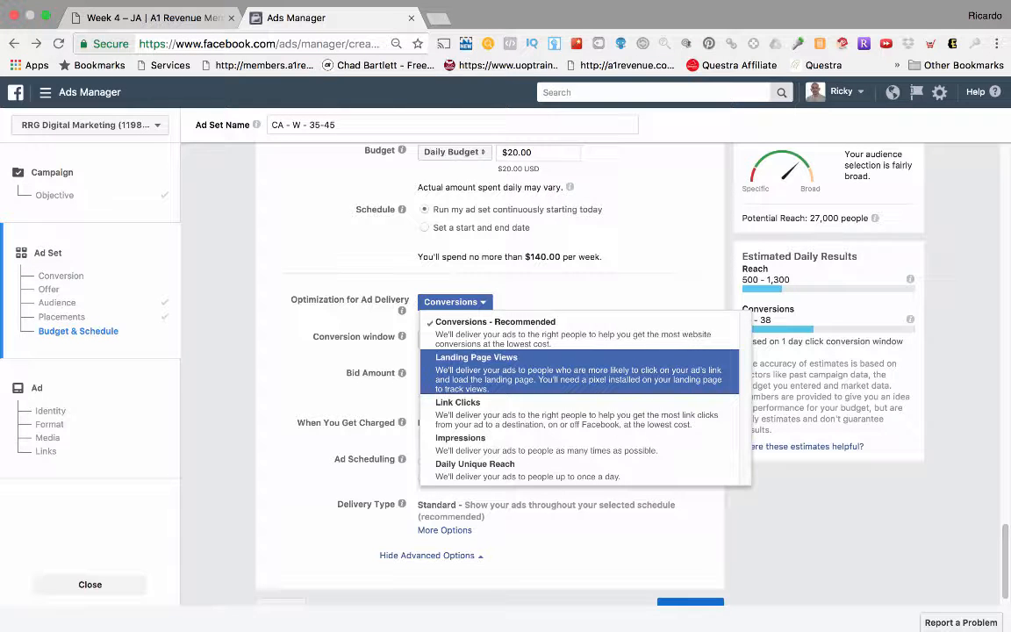
{"action": "scroll", "coordinate": [580, 384], "scroll_direction": "down", "scroll_amount": 1}
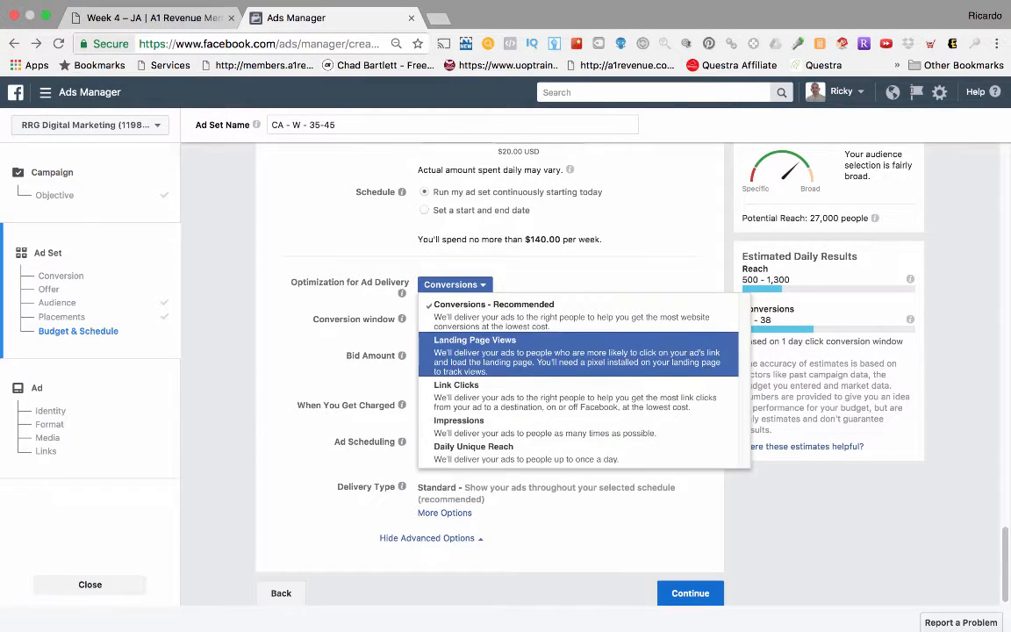
{"action": "key", "text": "Escape"}
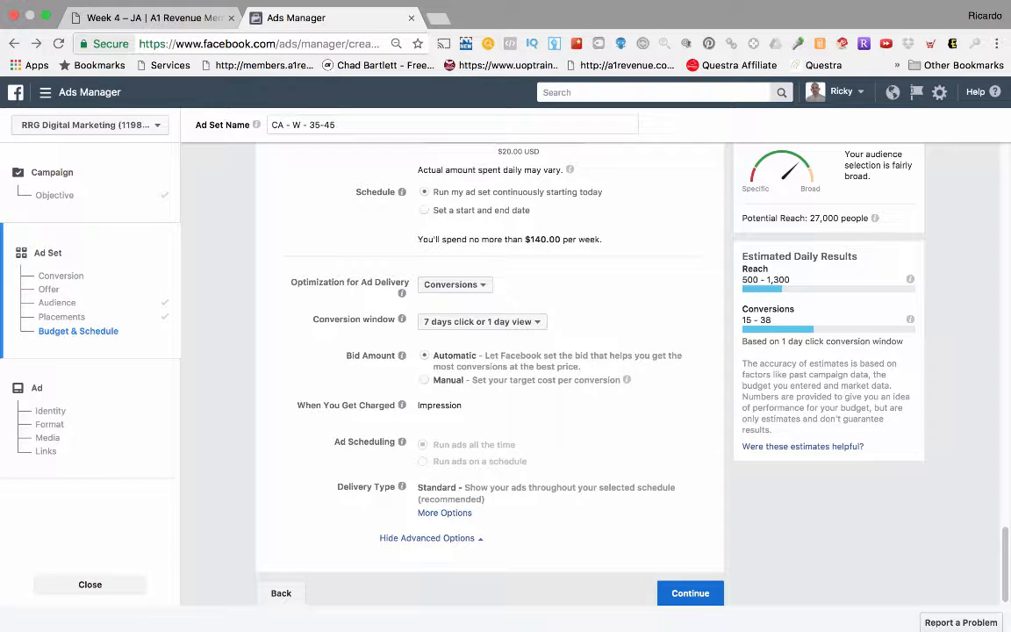
Step: Check the conversion window and bid amount settings against the ad set's daily budget
{"action": "left_click_drag", "start_coordinate": [312, 320], "coordinate": [400, 319]}
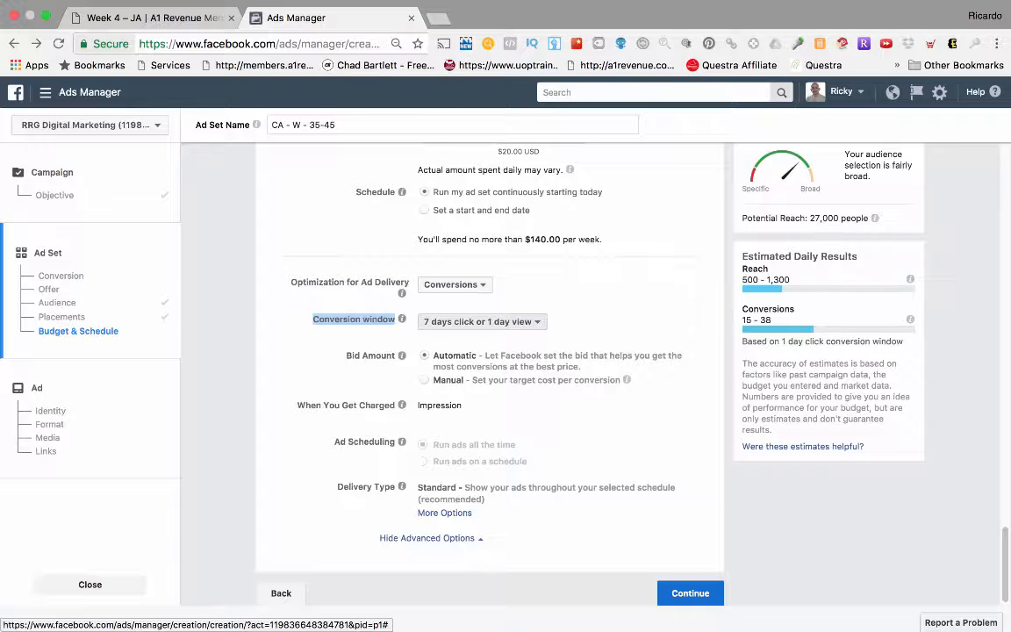
{"action": "scroll", "coordinate": [489, 351], "scroll_direction": "down", "scroll_amount": 1}
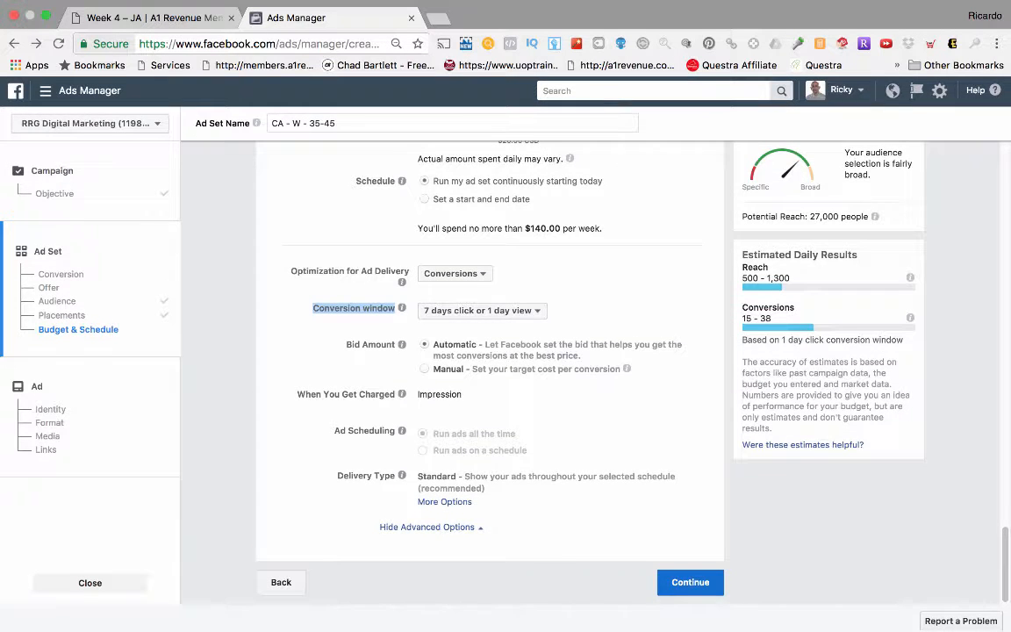
{"action": "left_click_drag", "start_coordinate": [346, 347], "coordinate": [401, 347]}
{"action": "scroll", "coordinate": [569, 255], "scroll_direction": "up", "scroll_amount": 3}
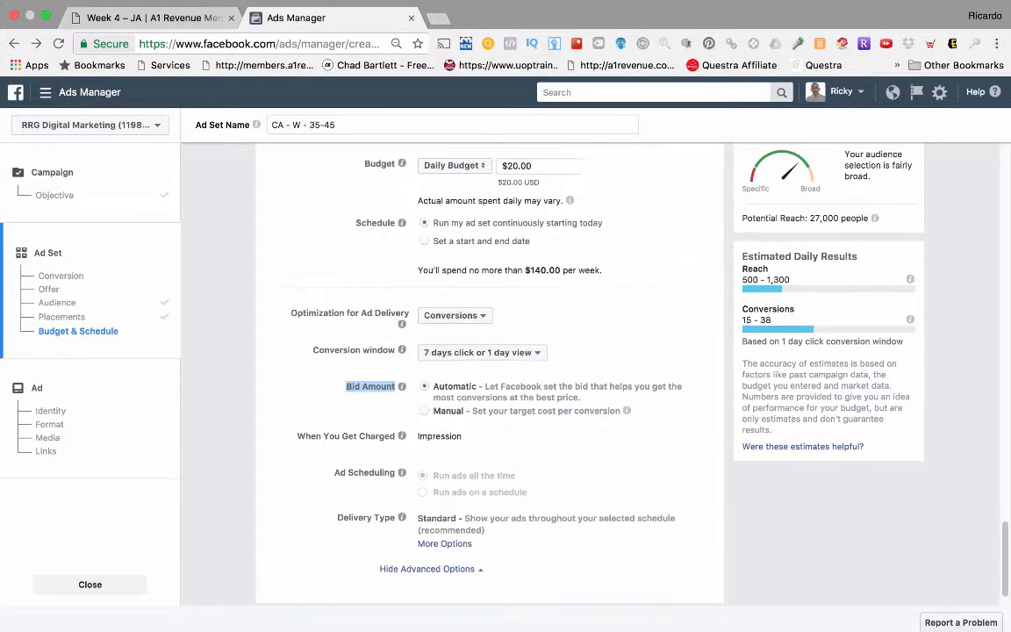
{"action": "left_click_drag", "start_coordinate": [533, 221], "coordinate": [501, 221]}
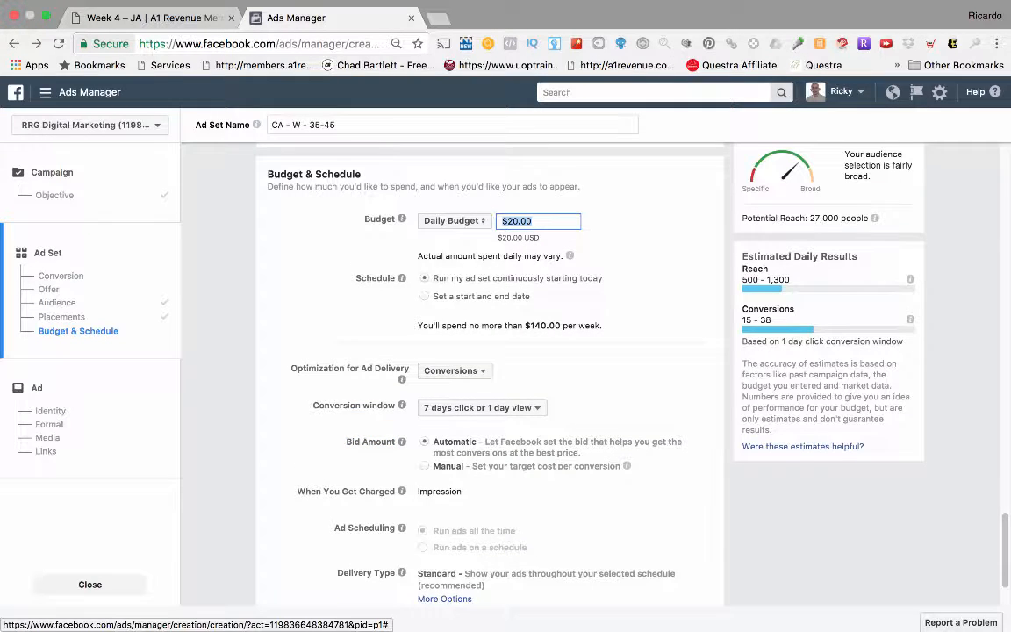
Step: Try the Manual bid amount, return it to Automatic, and read the help on manual bidding
{"action": "scroll", "coordinate": [569, 351], "scroll_direction": "down", "scroll_amount": 2}
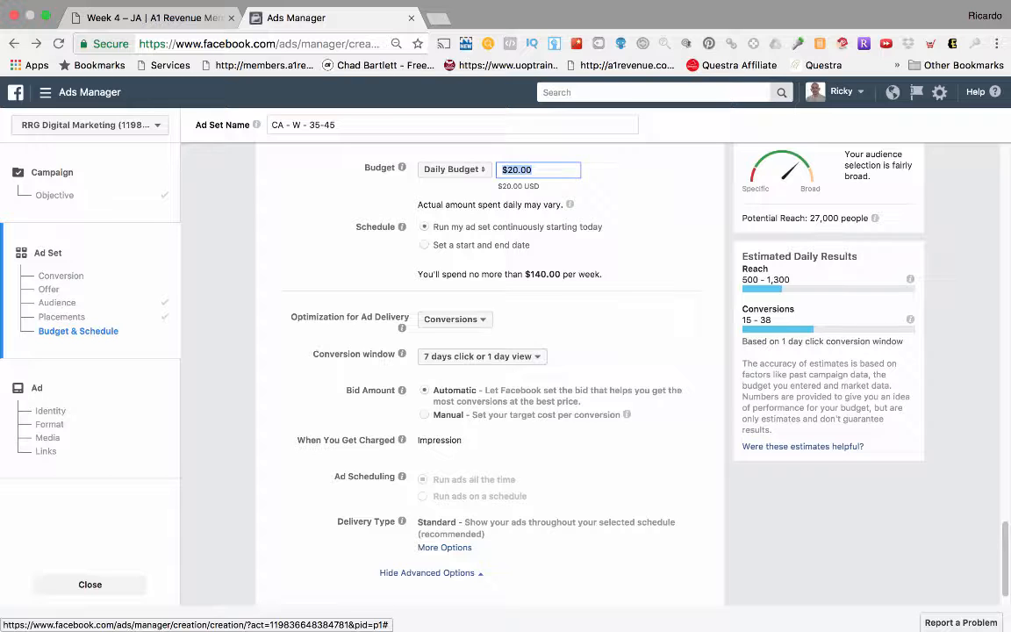
{"action": "left_click", "coordinate": [425, 415]}
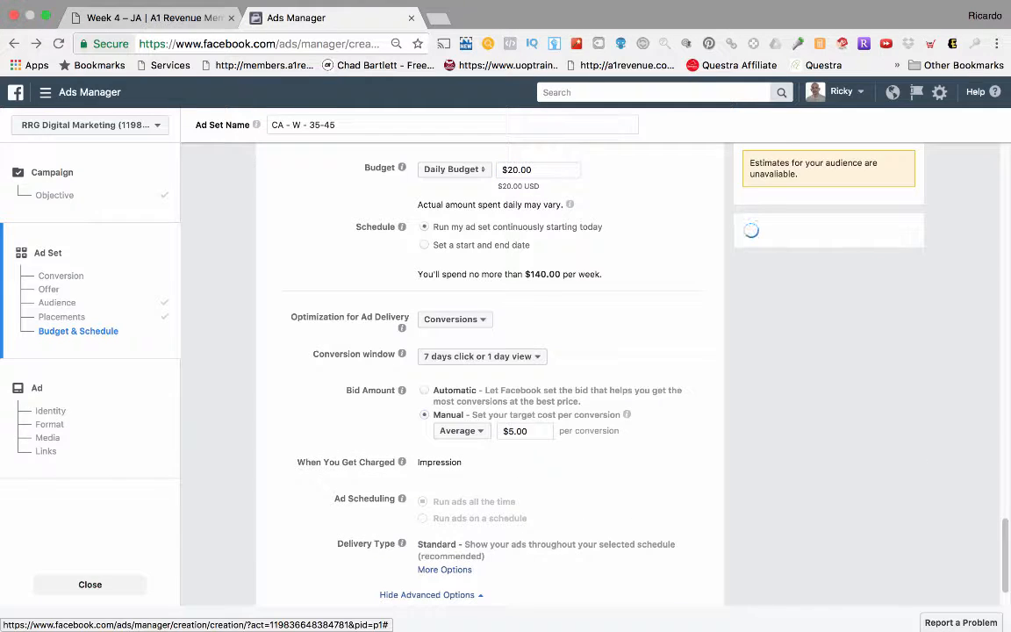
{"action": "left_click", "coordinate": [425, 390]}
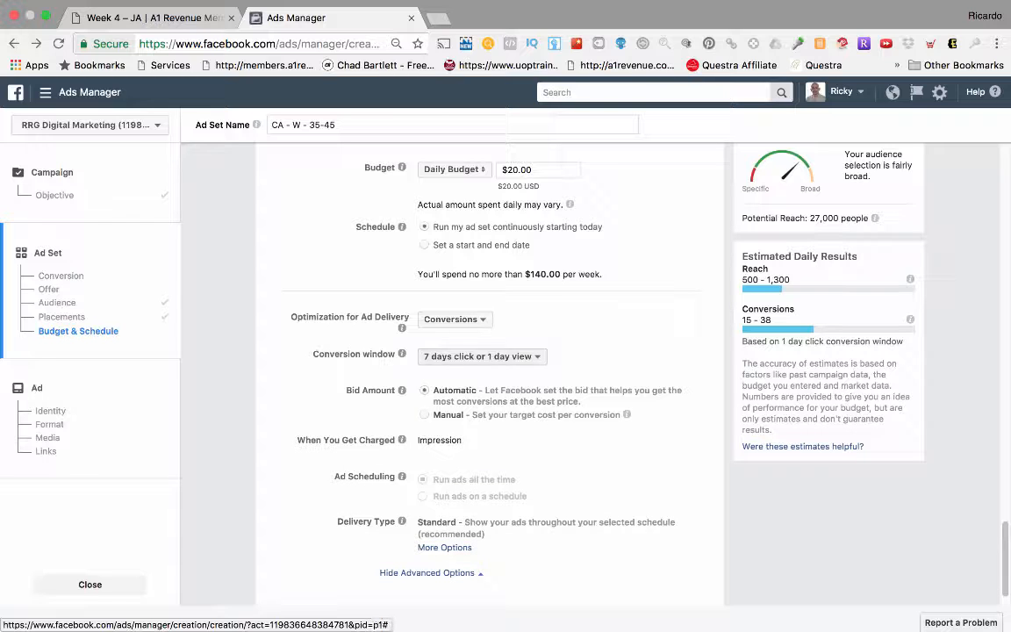
{"action": "mouse_move", "coordinate": [626, 414]}
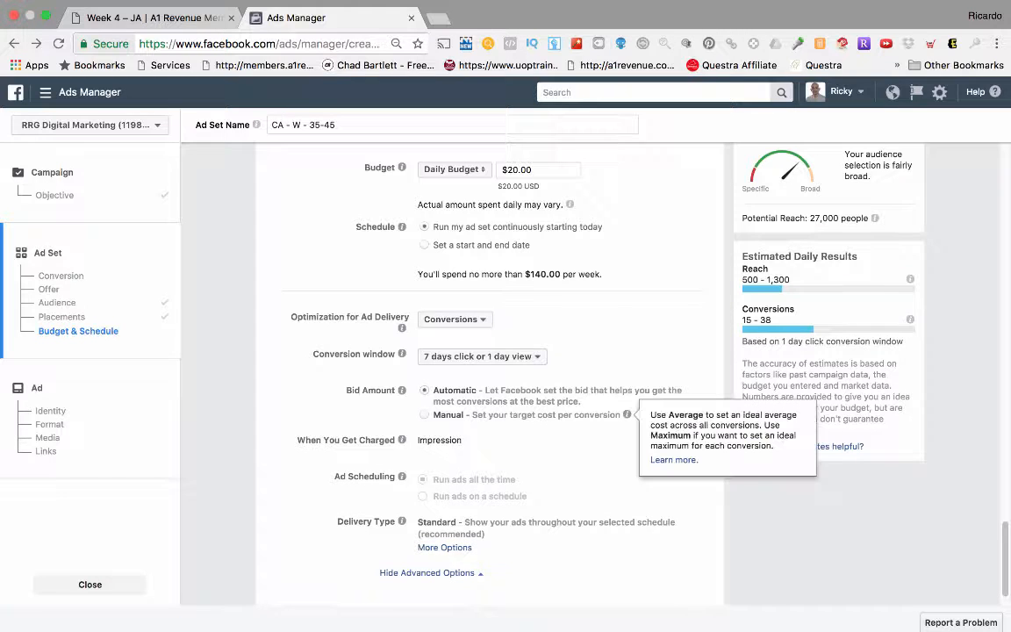
Step: Expand the delivery type options and compare Standard with Accelerated delivery alongside the other budget and schedule settings
{"action": "scroll", "coordinate": [489, 368], "scroll_direction": "down", "scroll_amount": 1}
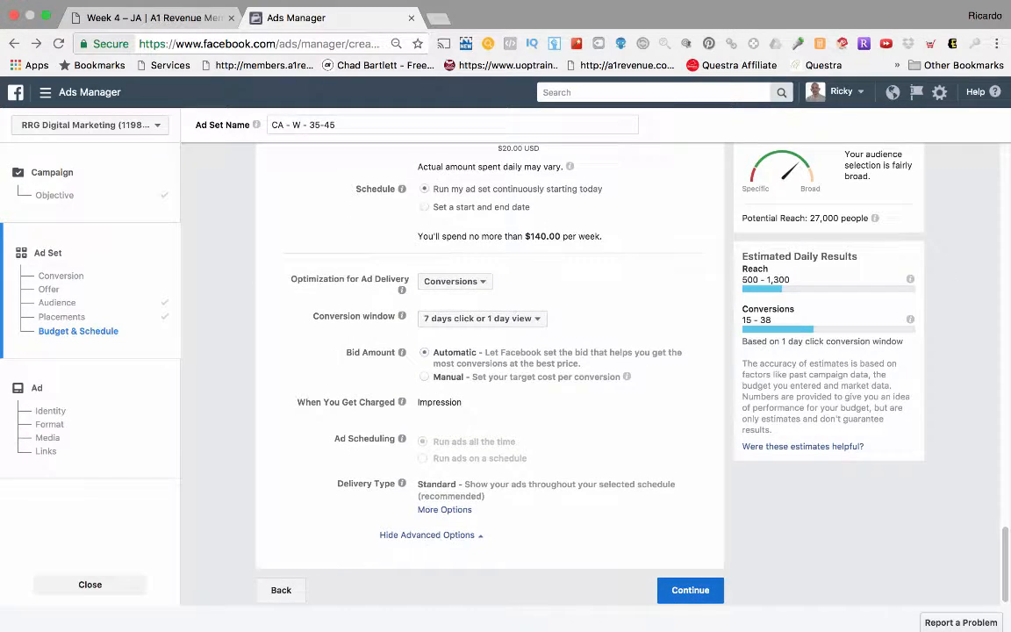
{"action": "scroll", "coordinate": [490, 368], "scroll_direction": "down", "scroll_amount": 1}
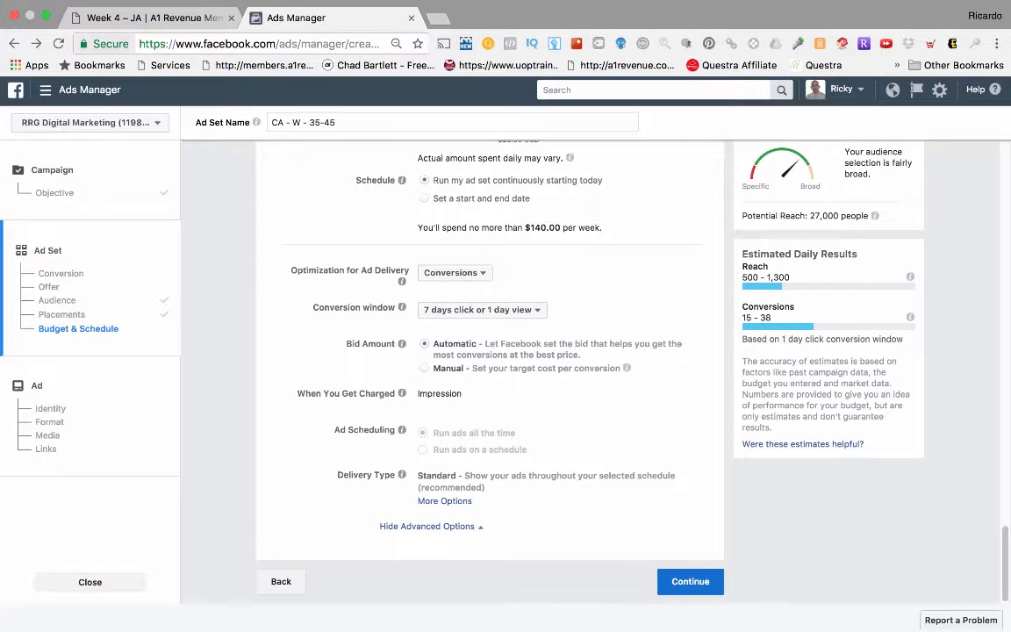
{"action": "mouse_move", "coordinate": [402, 396]}
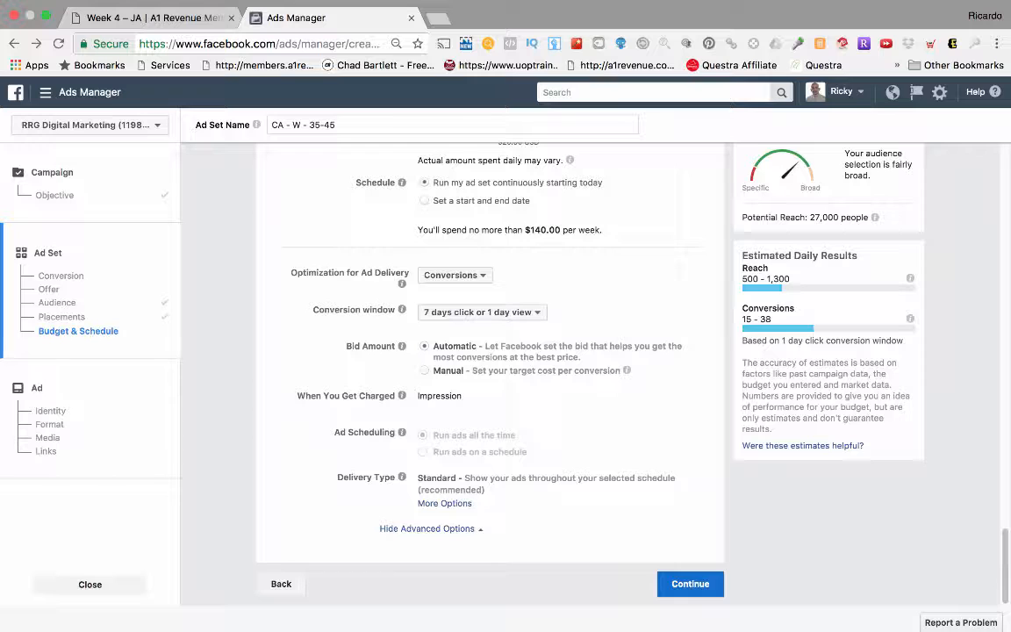
{"action": "left_click", "coordinate": [444, 503]}
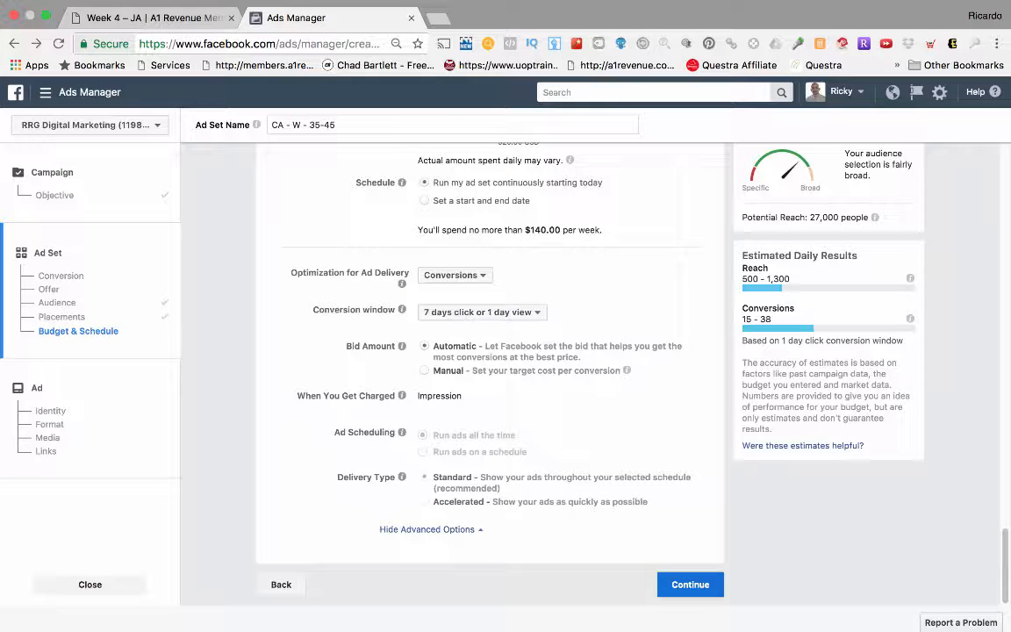
{"action": "mouse_move", "coordinate": [402, 477]}
{"action": "scroll", "coordinate": [490, 368], "scroll_direction": "up", "scroll_amount": 3}
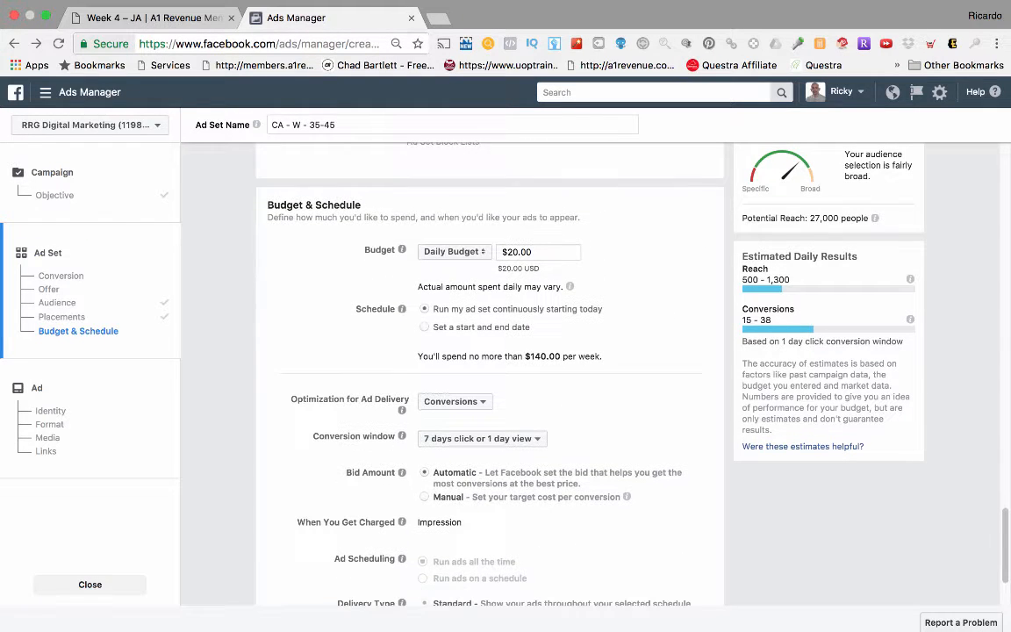
{"action": "scroll", "coordinate": [490, 368], "scroll_direction": "down", "scroll_amount": 1}
{"action": "scroll", "coordinate": [490, 368], "scroll_direction": "down", "scroll_amount": 2}
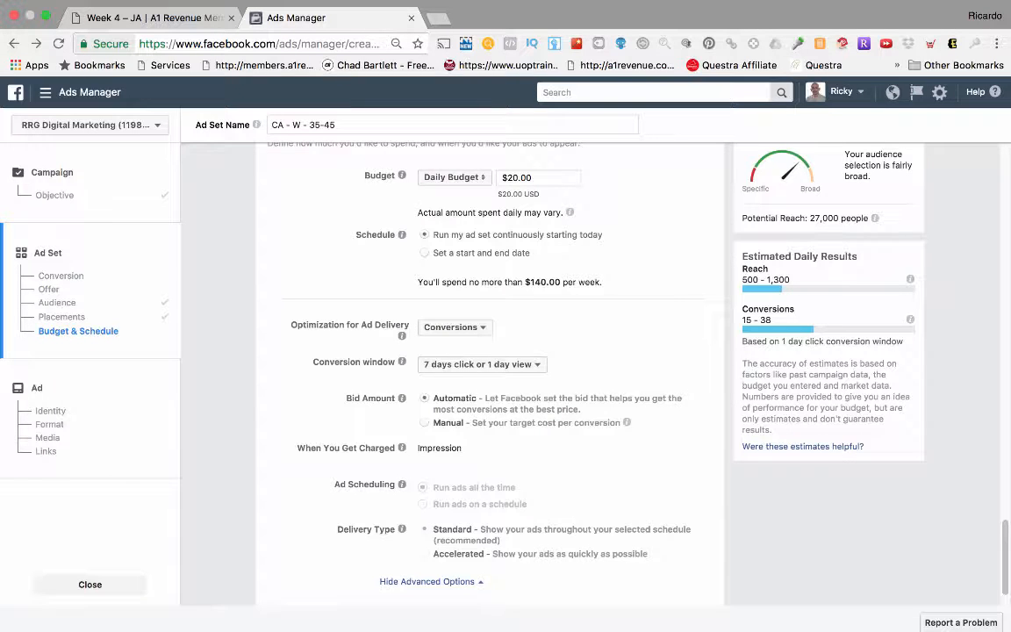
{"action": "scroll", "coordinate": [490, 368], "scroll_direction": "down", "scroll_amount": 1}
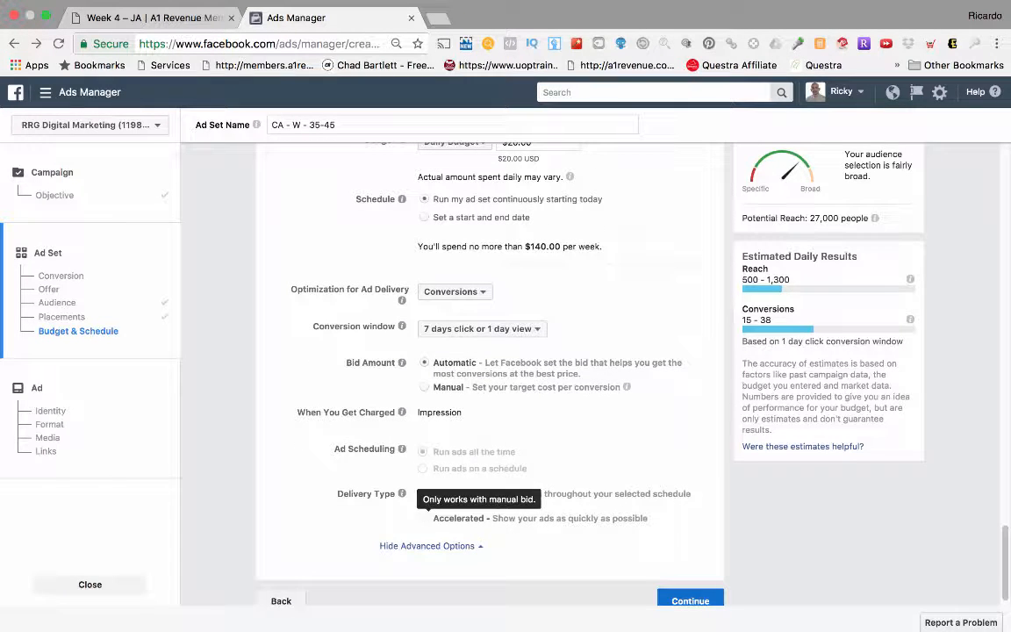
{"action": "scroll", "coordinate": [489, 369], "scroll_direction": "up", "scroll_amount": 1}
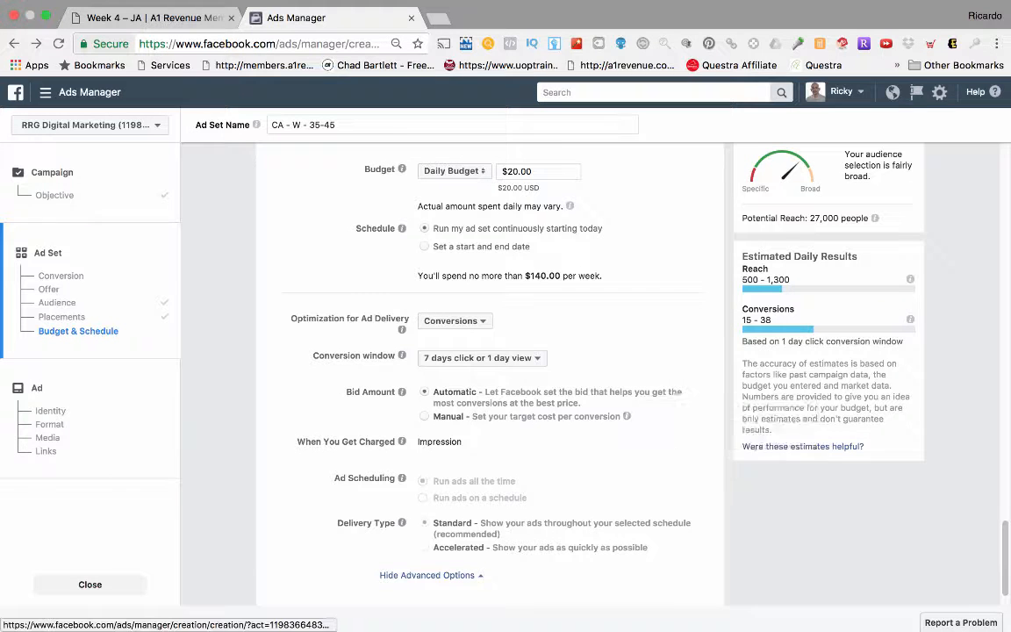
{"action": "scroll", "coordinate": [490, 369], "scroll_direction": "down", "scroll_amount": 1}
Step: Check the ad set name and select Lead as the website conversion event in the Conversion section
{"action": "scroll", "coordinate": [489, 369], "scroll_direction": "up", "scroll_amount": 6}
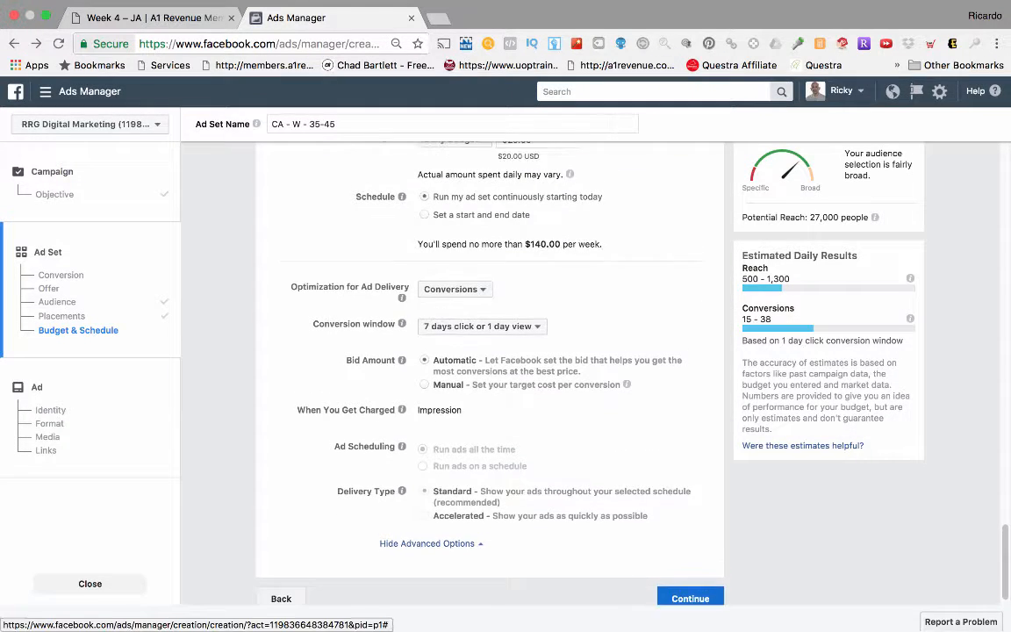
{"action": "scroll", "coordinate": [489, 369], "scroll_direction": "up", "scroll_amount": 10}
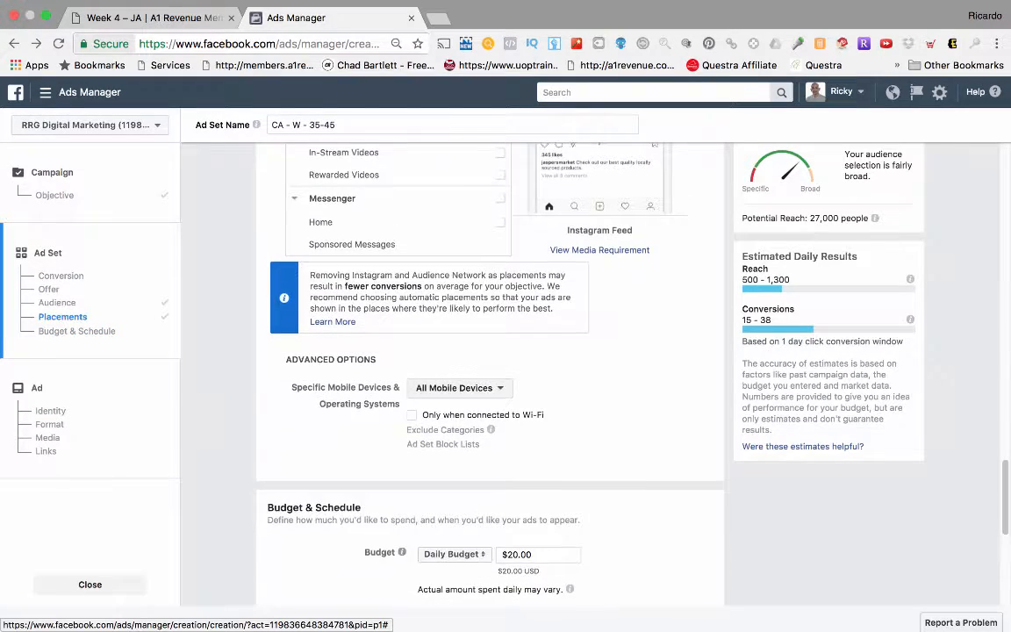
{"action": "scroll", "coordinate": [490, 369], "scroll_direction": "up", "scroll_amount": 15}
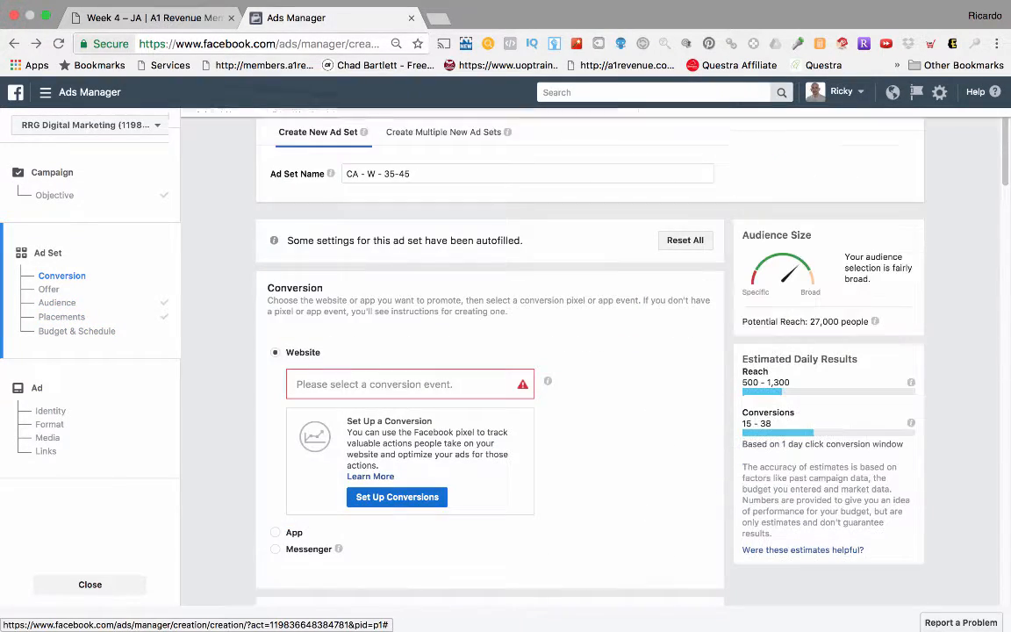
{"action": "triple_click", "coordinate": [392, 174]}
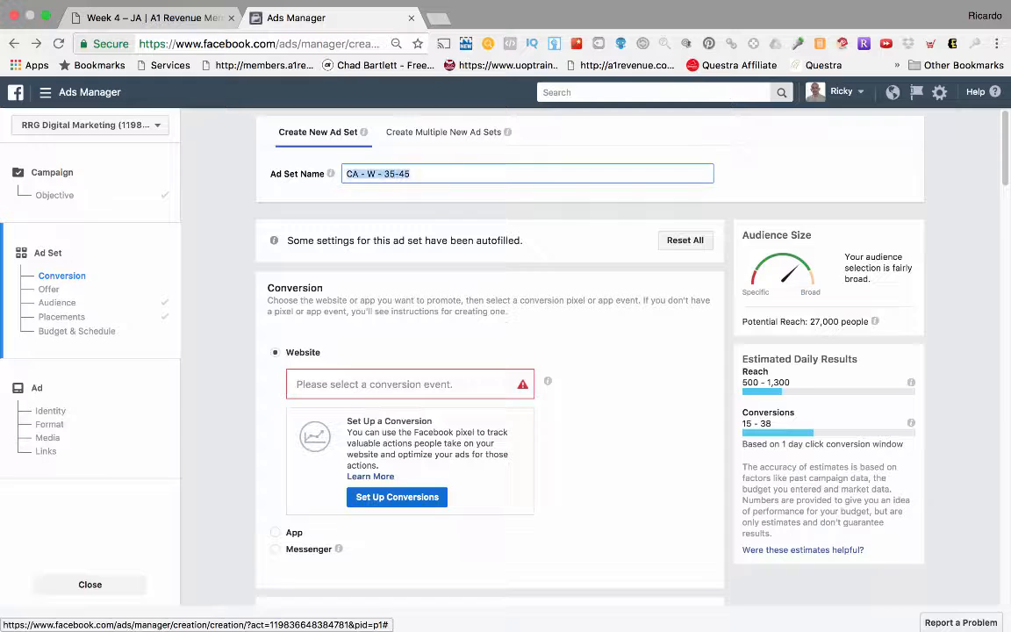
{"action": "scroll", "coordinate": [489, 360], "scroll_direction": "down", "scroll_amount": 2}
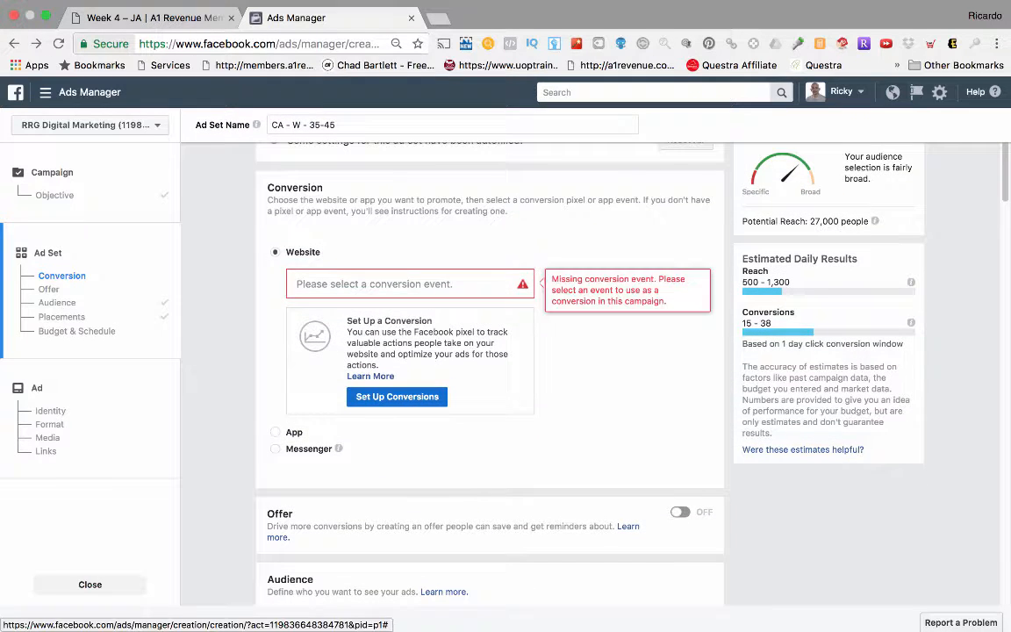
{"action": "left_click", "coordinate": [395, 284]}
{"action": "scroll", "coordinate": [395, 351], "scroll_direction": "down", "scroll_amount": 2}
{"action": "scroll", "coordinate": [403, 360], "scroll_direction": "down", "scroll_amount": 5}
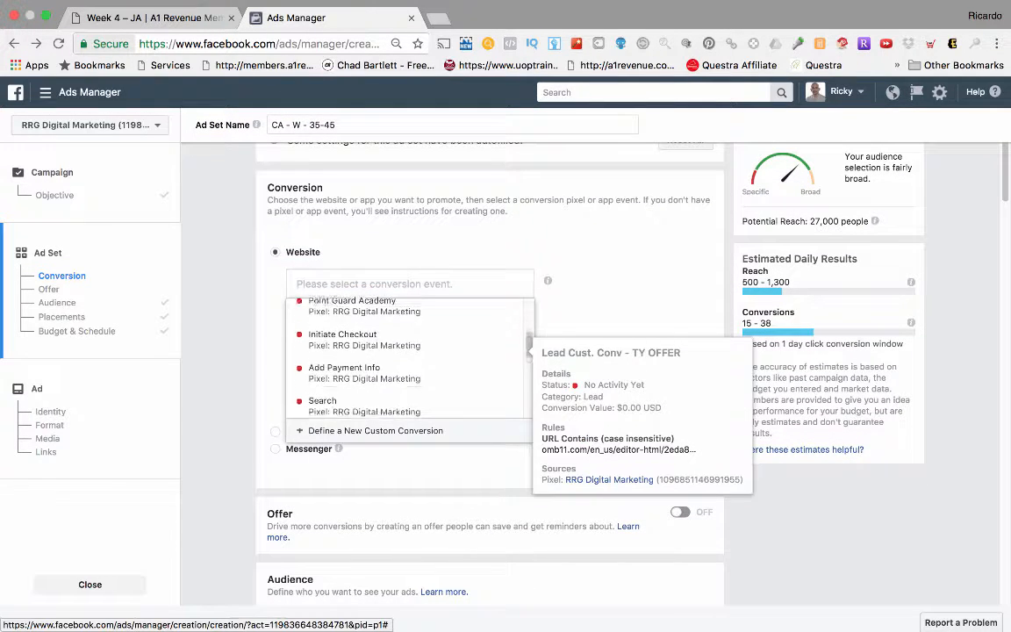
{"action": "left_click", "coordinate": [404, 317]}
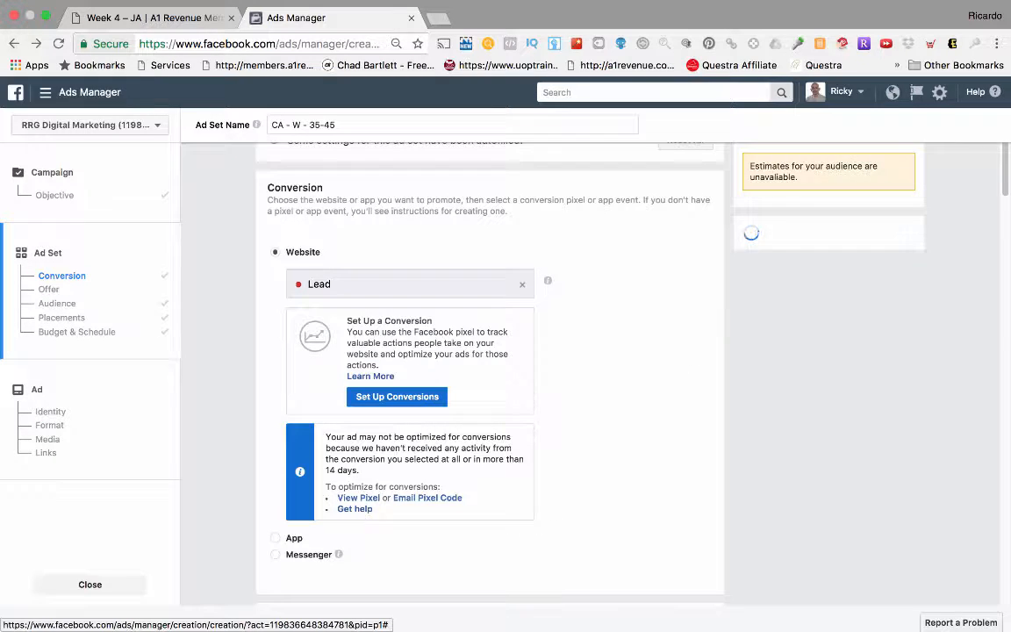
Step: Review the audience's location, age, gender and detailed targeting interests together with its potential reach
{"action": "scroll", "coordinate": [404, 351], "scroll_direction": "down", "scroll_amount": 1}
{"action": "scroll", "coordinate": [489, 369], "scroll_direction": "down", "scroll_amount": 5}
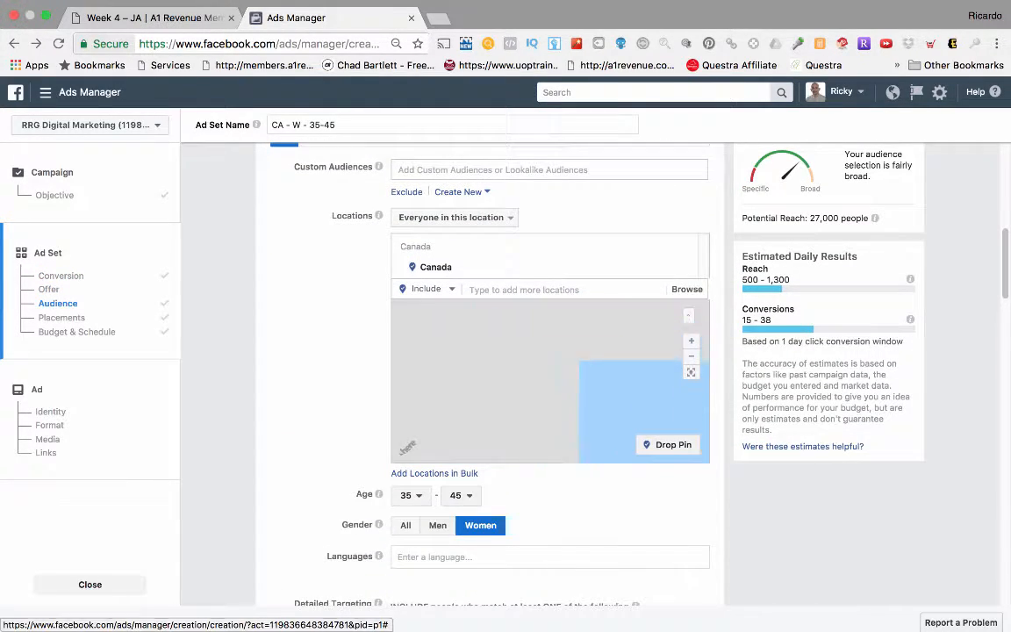
{"action": "scroll", "coordinate": [549, 369], "scroll_direction": "down", "scroll_amount": 3}
{"action": "scroll", "coordinate": [550, 369], "scroll_direction": "down", "scroll_amount": 3}
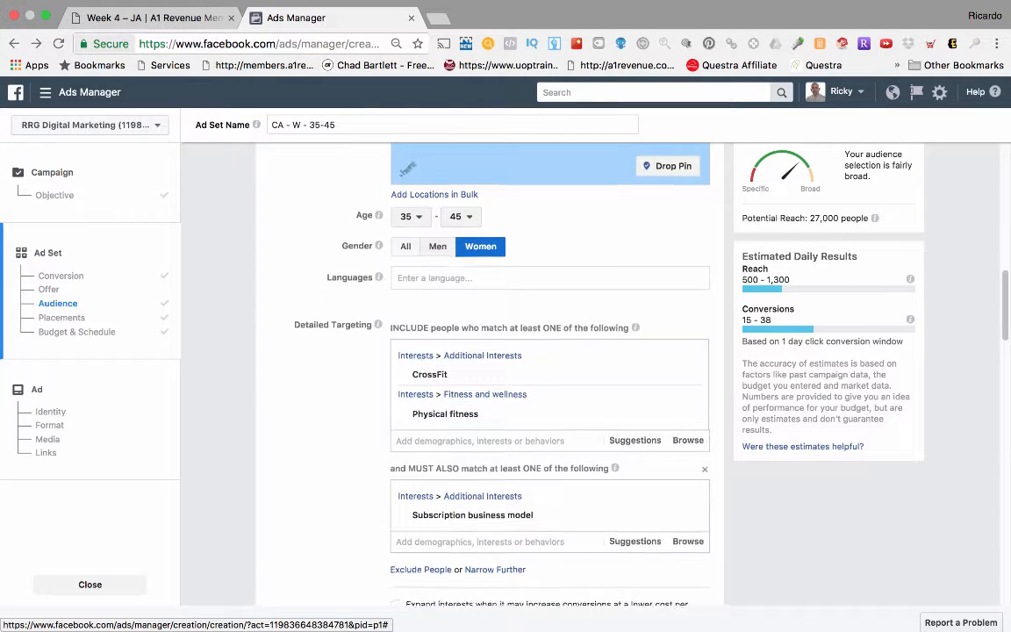
{"action": "mouse_move", "coordinate": [549, 191]}
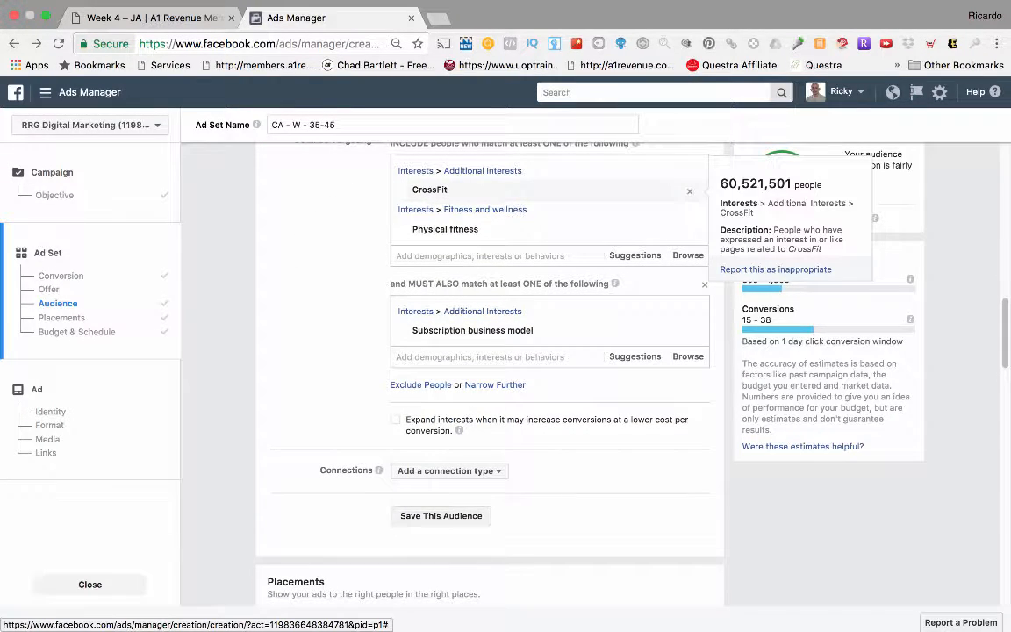
{"action": "mouse_move", "coordinate": [527, 229]}
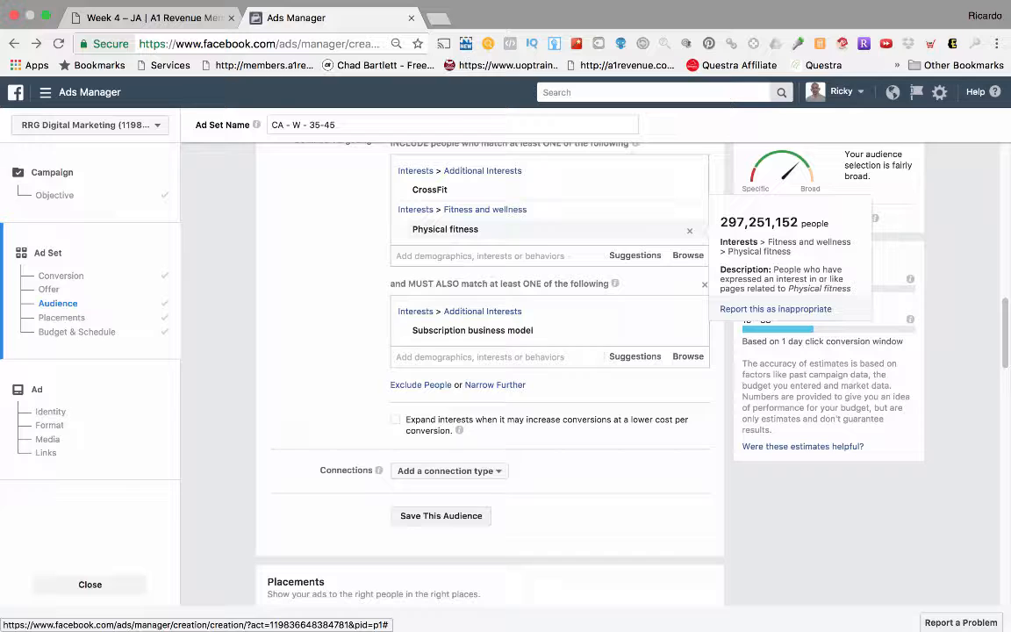
{"action": "mouse_move", "coordinate": [527, 329]}
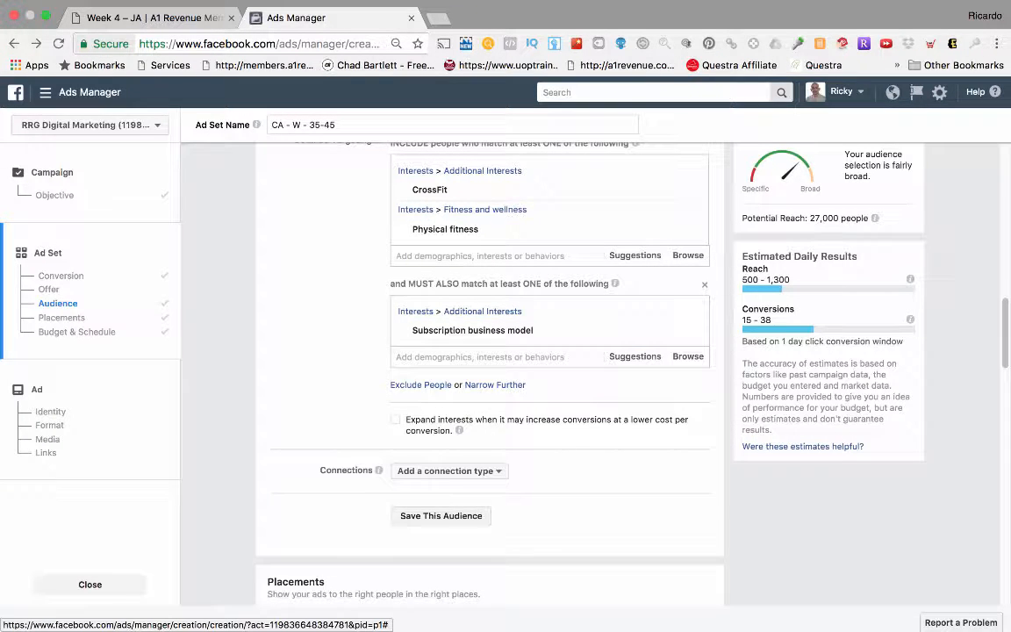
{"action": "left_click_drag", "start_coordinate": [810, 218], "coordinate": [868, 218]}
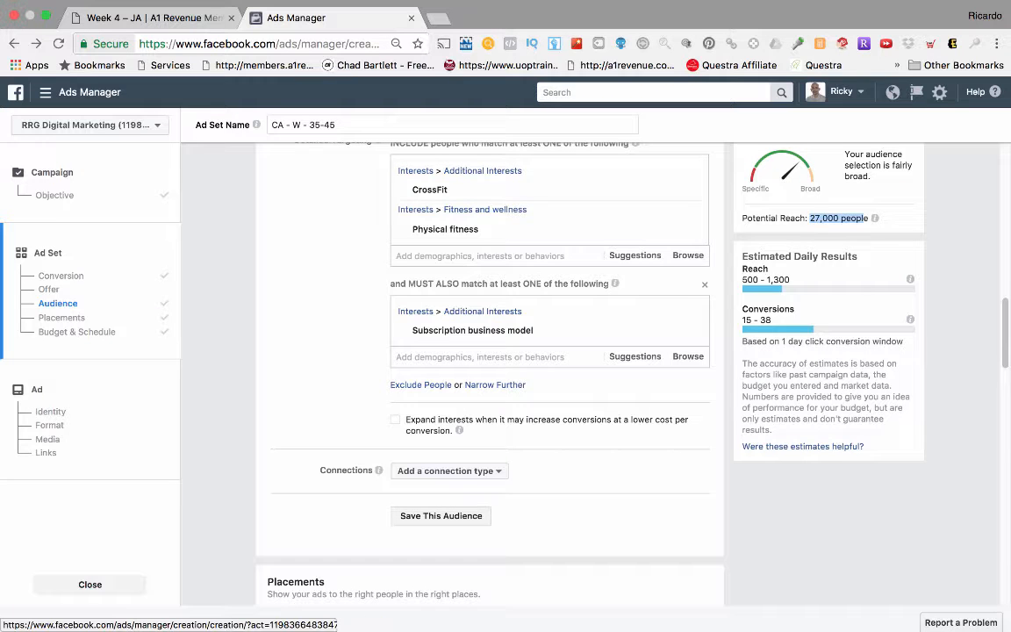
{"action": "left_click", "coordinate": [874, 219]}
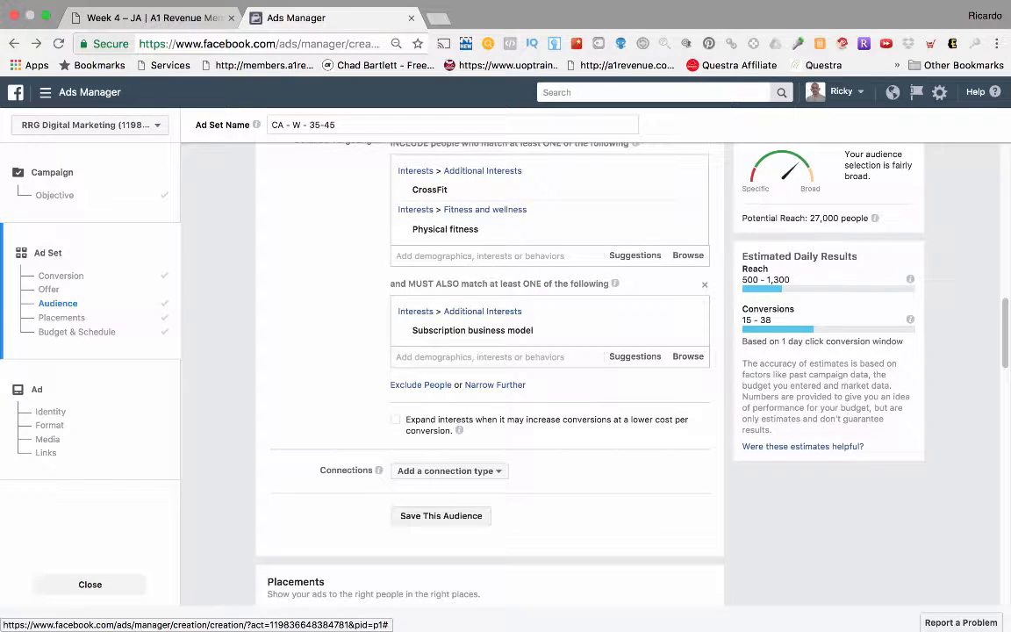
{"action": "left_click_drag", "start_coordinate": [810, 218], "coordinate": [868, 219]}
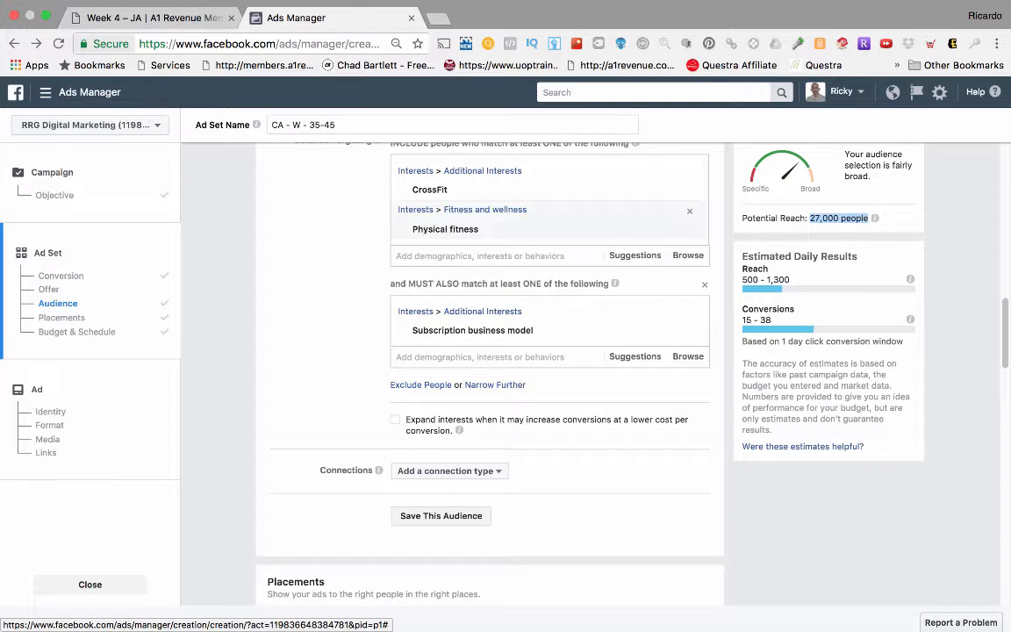
{"action": "left_click", "coordinate": [762, 200]}
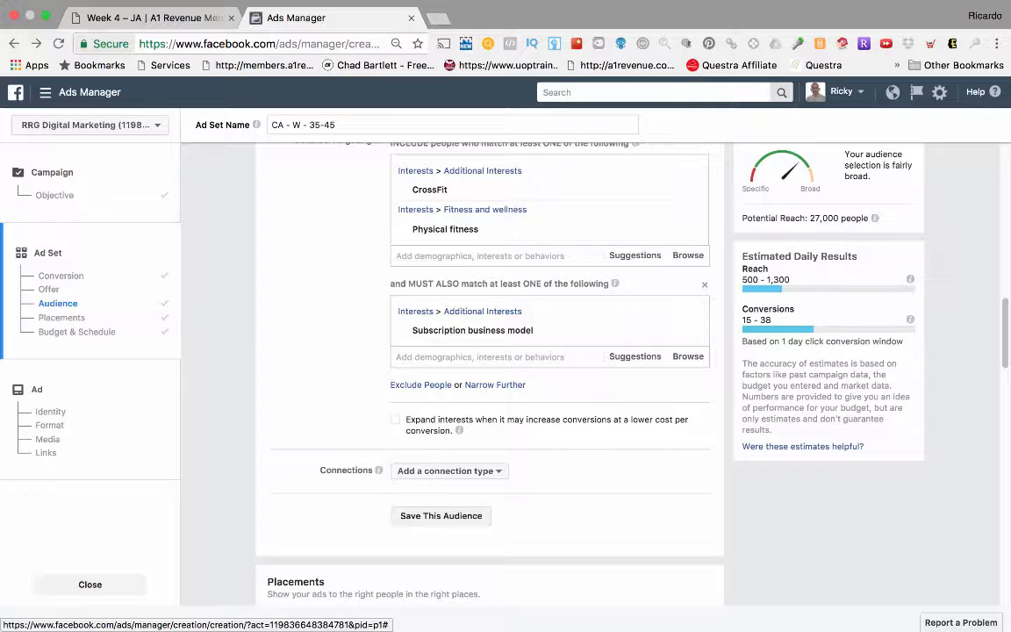
Step: Review the ad set's placement choices, device types and platforms in the Placements section
{"action": "scroll", "coordinate": [489, 351], "scroll_direction": "down", "scroll_amount": 2}
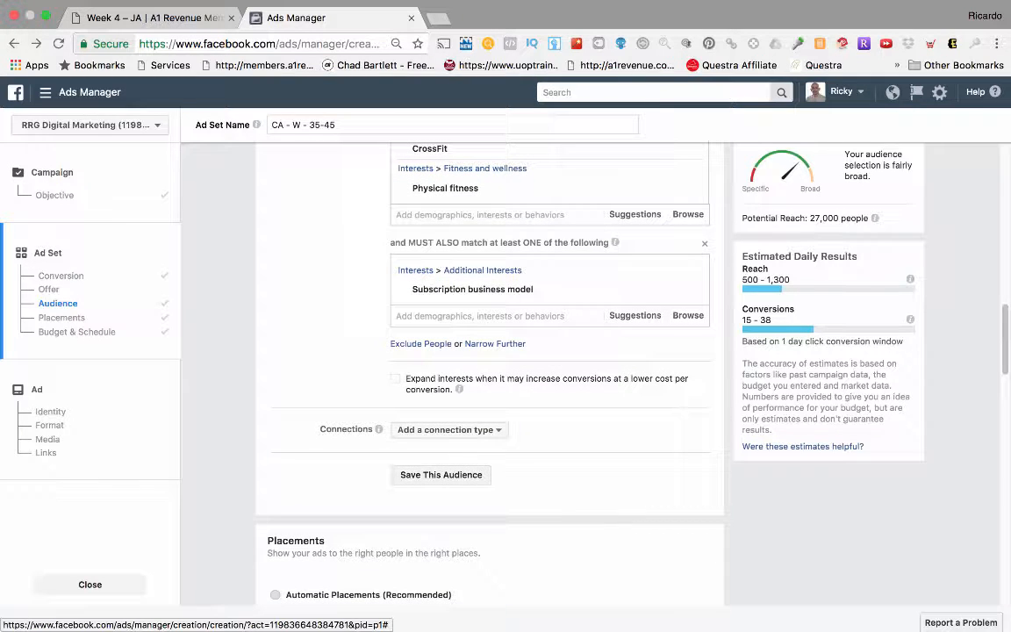
{"action": "scroll", "coordinate": [489, 351], "scroll_direction": "down", "scroll_amount": 4}
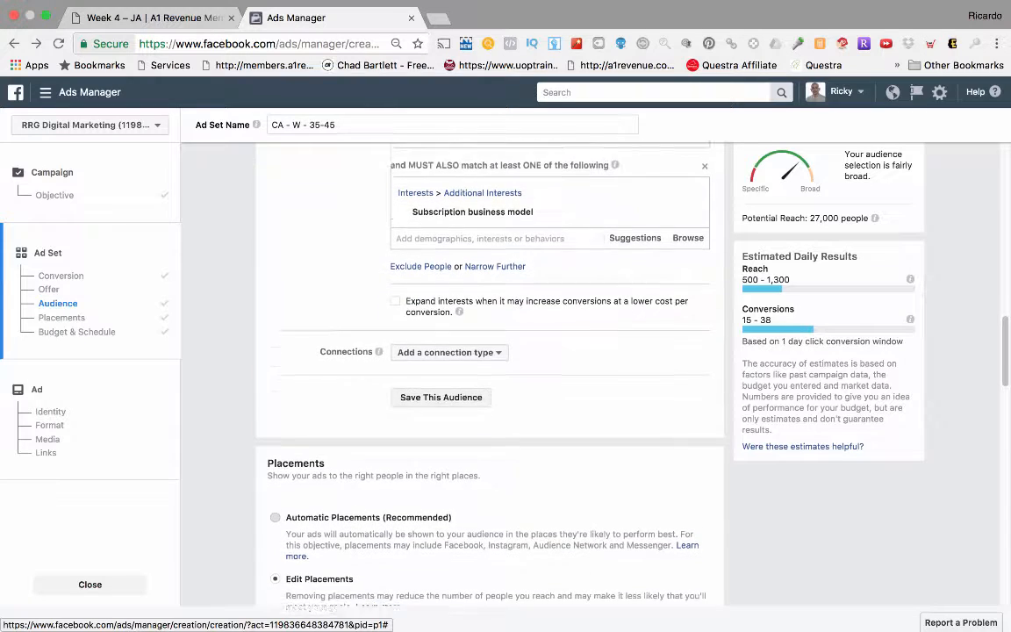
{"action": "scroll", "coordinate": [490, 351], "scroll_direction": "down", "scroll_amount": 1}
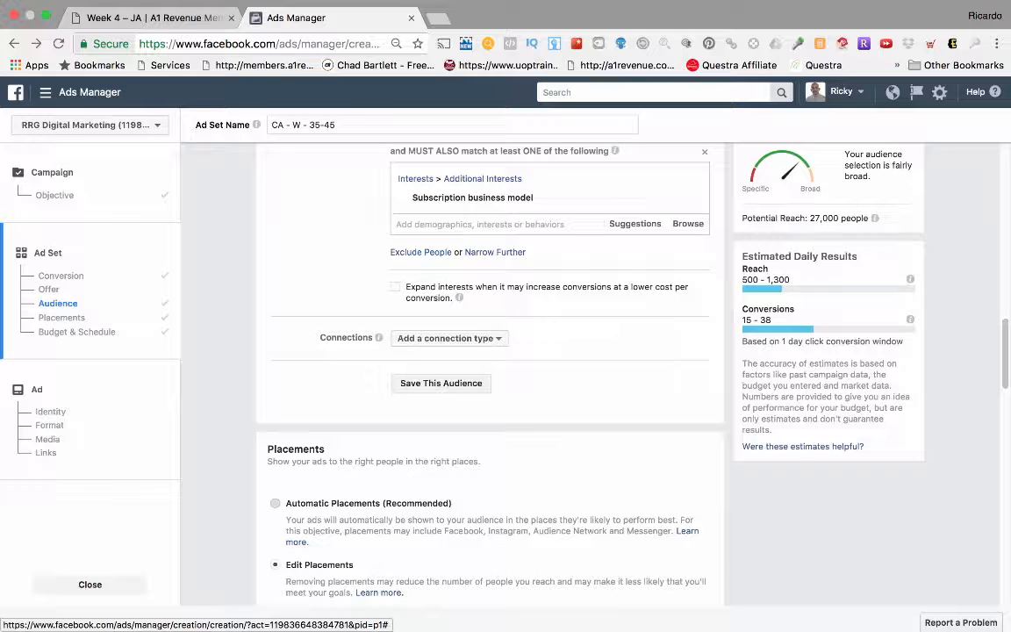
{"action": "scroll", "coordinate": [490, 369], "scroll_direction": "down", "scroll_amount": 5}
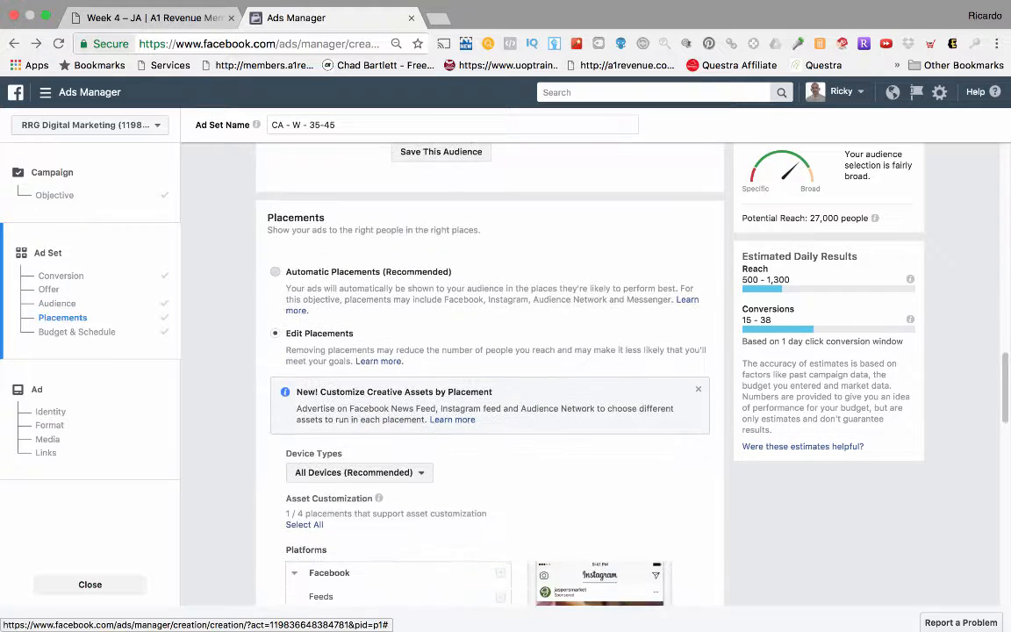
{"action": "scroll", "coordinate": [490, 369], "scroll_direction": "down", "scroll_amount": 6}
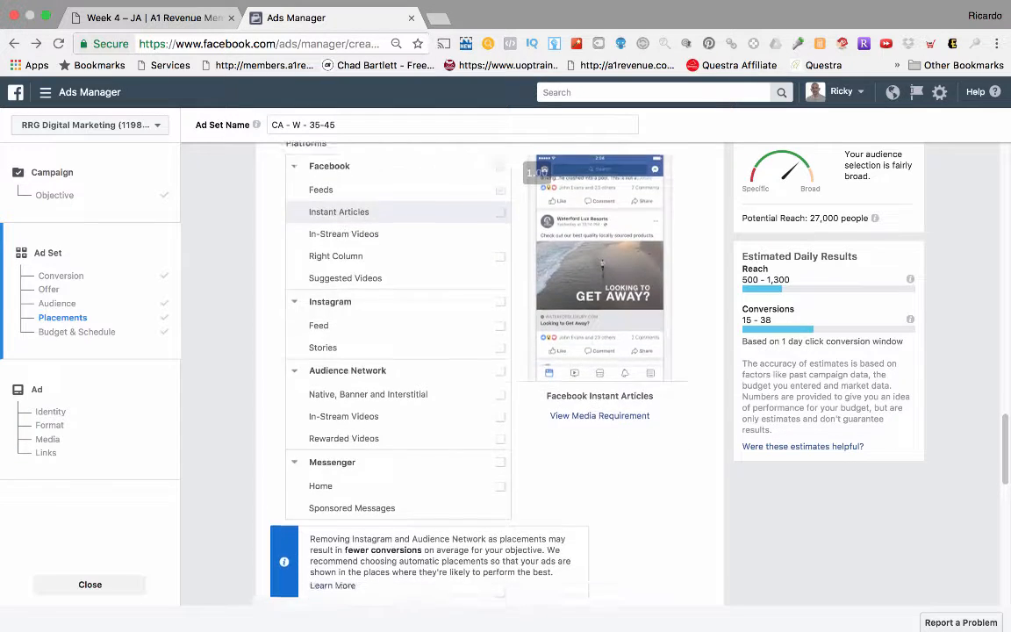
{"action": "scroll", "coordinate": [490, 368], "scroll_direction": "up", "scroll_amount": 4}
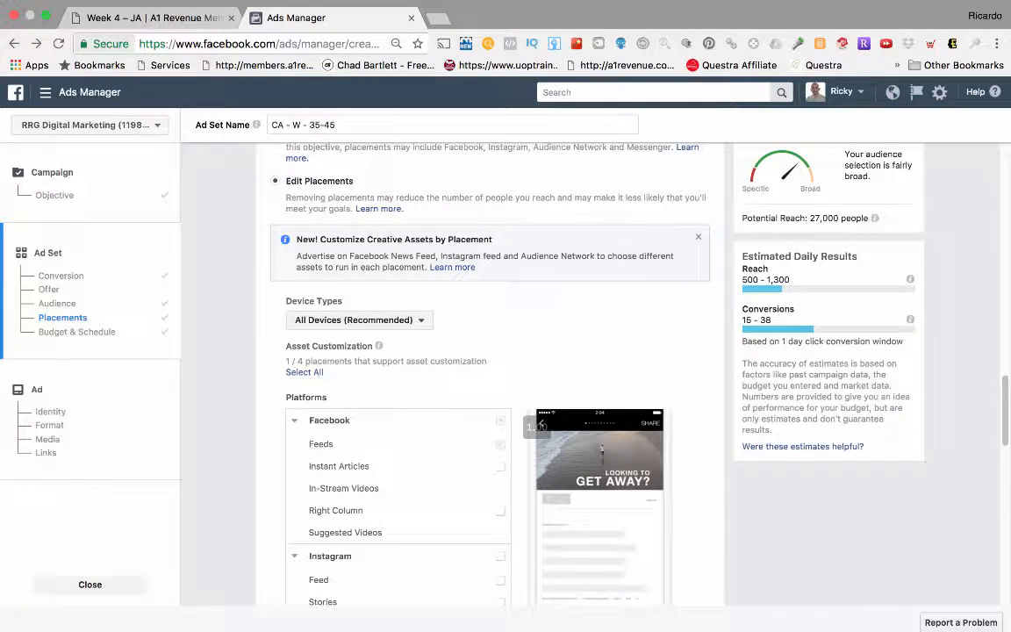
{"action": "scroll", "coordinate": [489, 369], "scroll_direction": "up", "scroll_amount": 2}
{"action": "scroll", "coordinate": [541, 535], "scroll_direction": "down", "scroll_amount": 15}
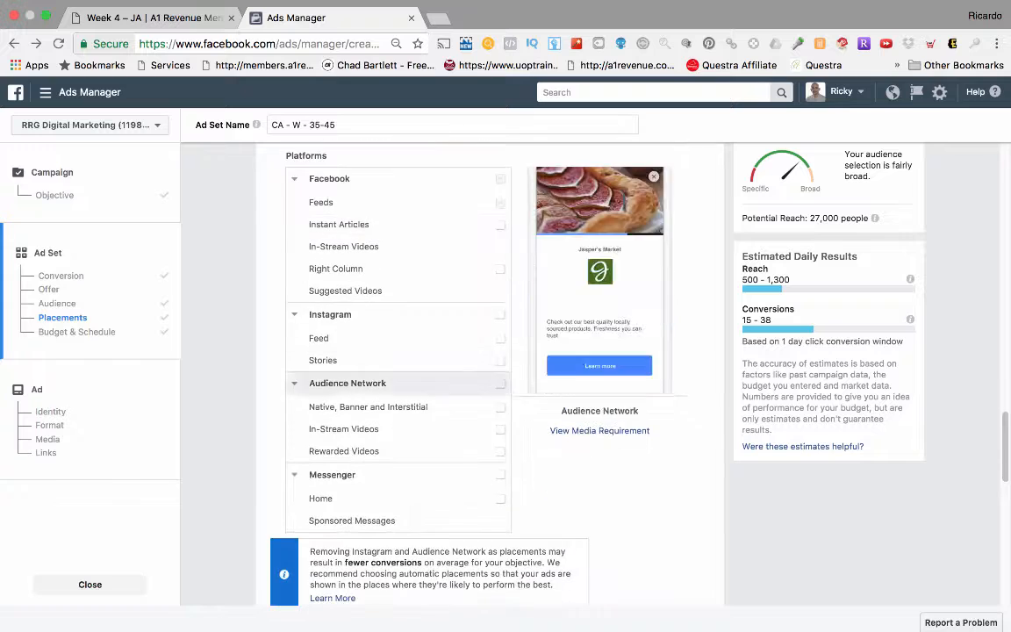
Step: Check the advanced placement options and the budget, schedule and bidding settings, and continue to the ad level
{"action": "scroll", "coordinate": [490, 368], "scroll_direction": "down", "scroll_amount": 3}
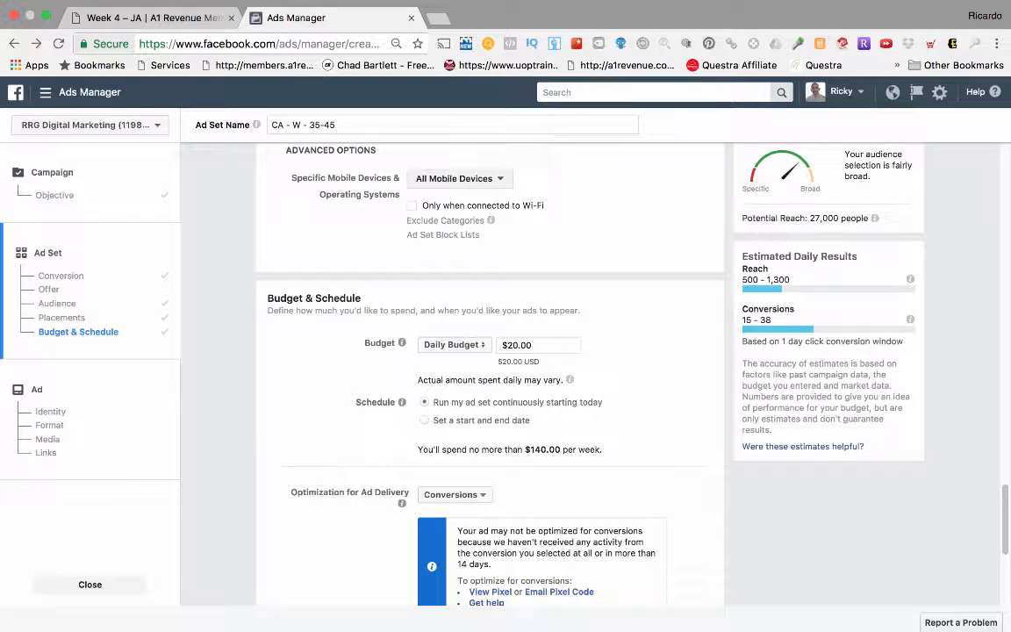
{"action": "scroll", "coordinate": [490, 369], "scroll_direction": "up", "scroll_amount": 3}
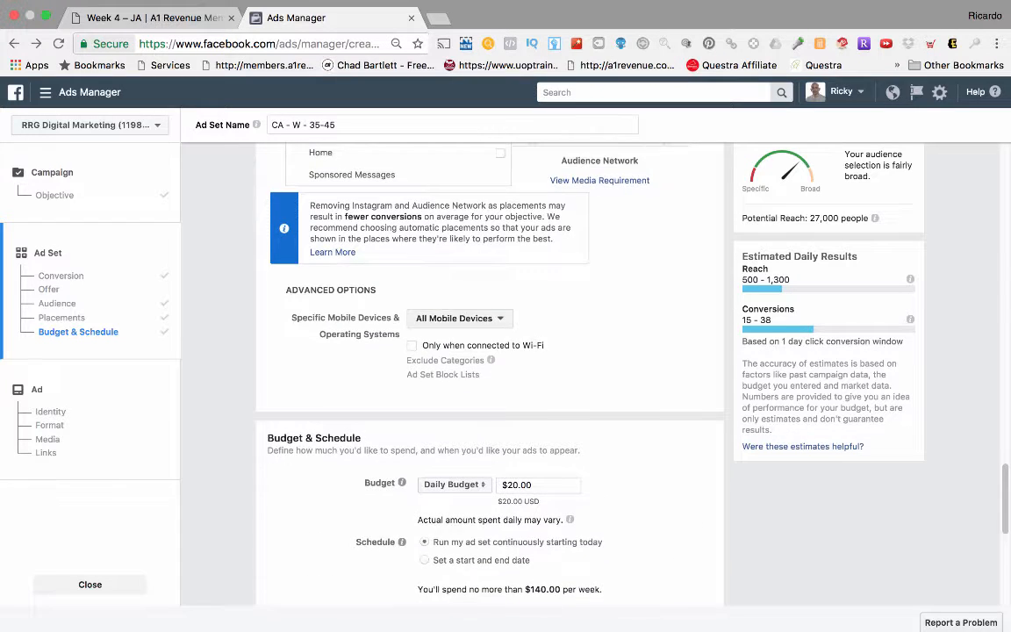
{"action": "scroll", "coordinate": [490, 369], "scroll_direction": "down", "scroll_amount": 2}
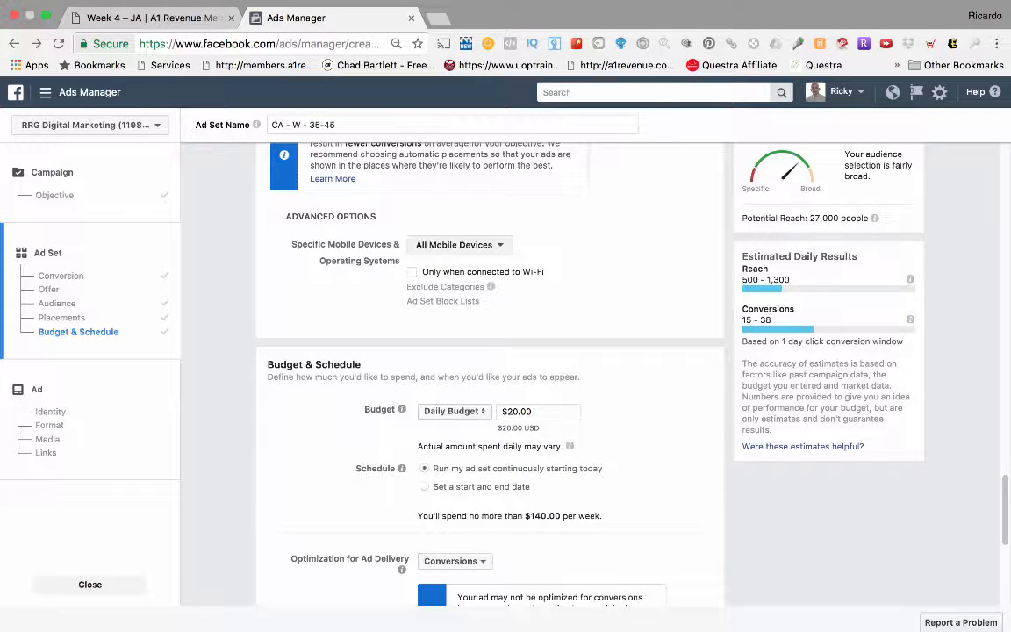
{"action": "scroll", "coordinate": [490, 369], "scroll_direction": "down", "scroll_amount": 5}
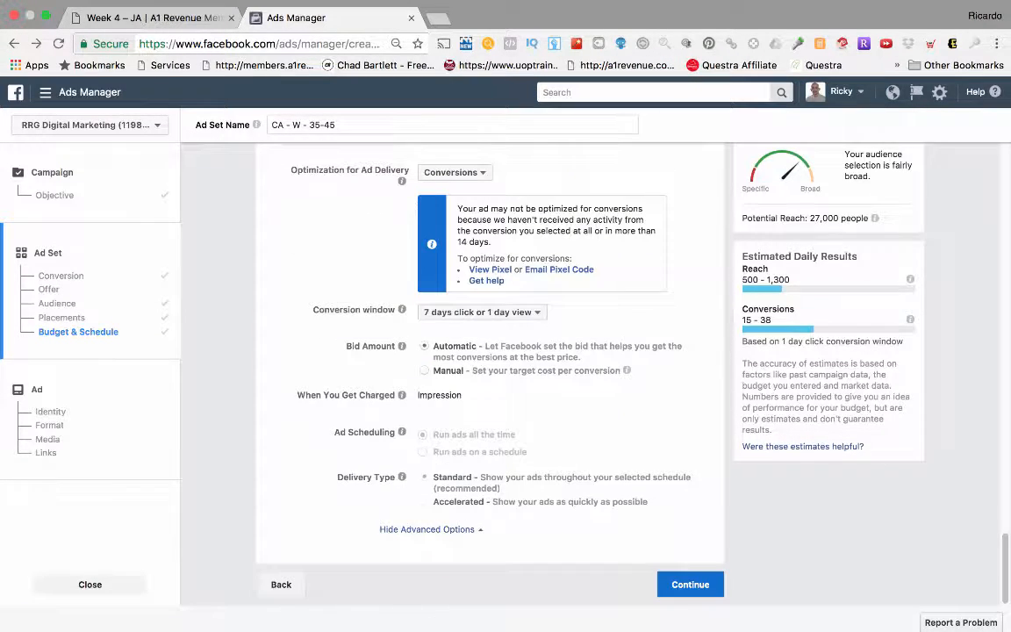
{"action": "left_click", "coordinate": [690, 584]}
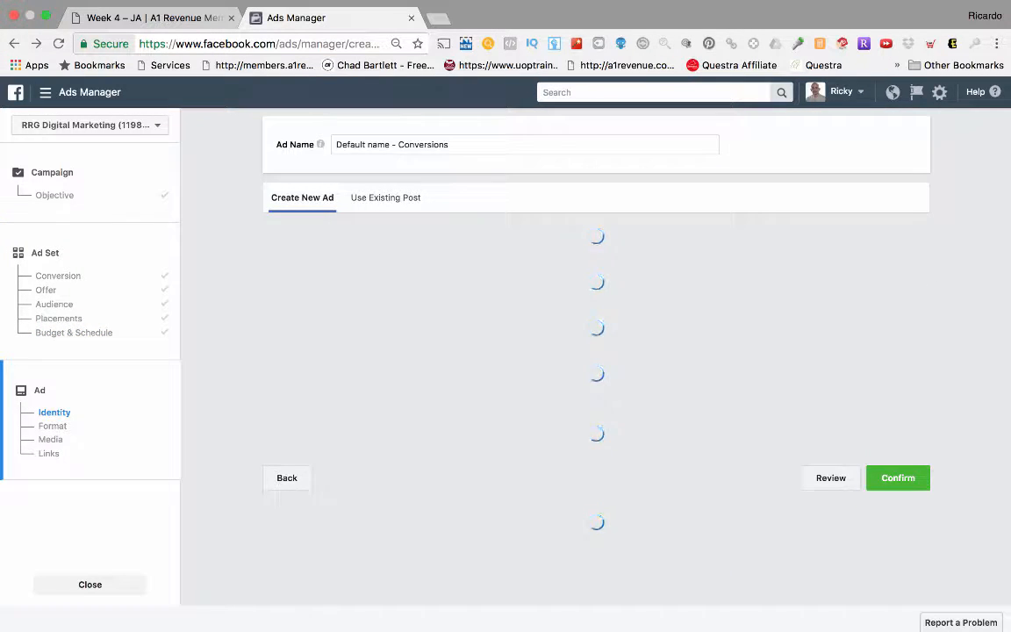
Step: Look over the new ad's identity, format, images, links, call to action and conversion tracking sections
{"action": "scroll", "coordinate": [589, 351], "scroll_direction": "down", "scroll_amount": 2}
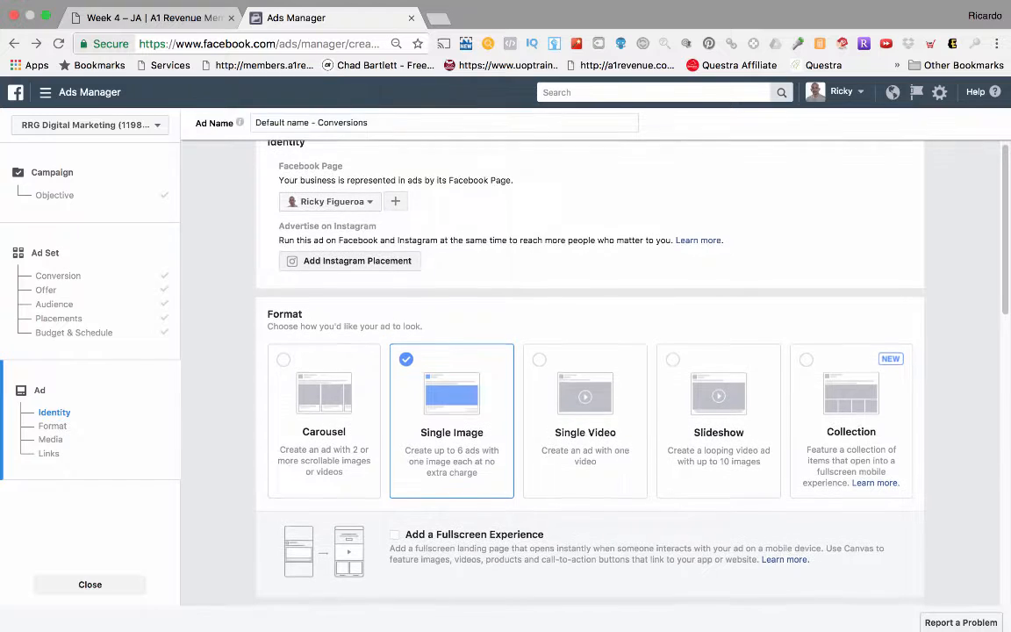
{"action": "scroll", "coordinate": [585, 263], "scroll_direction": "down", "scroll_amount": 2}
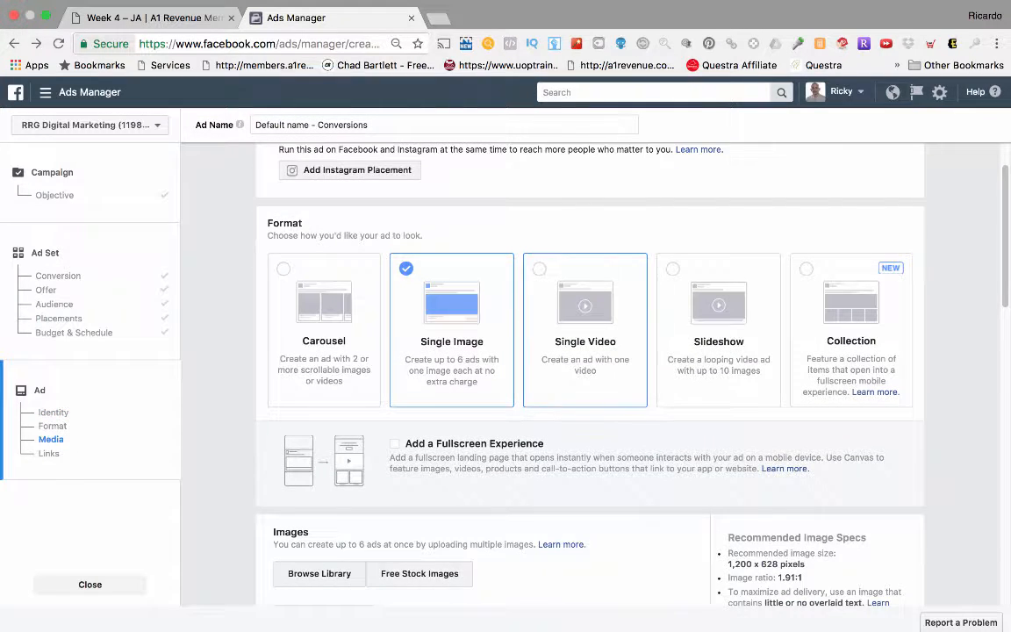
{"action": "scroll", "coordinate": [584, 264], "scroll_direction": "down", "scroll_amount": 3}
{"action": "scroll", "coordinate": [585, 351], "scroll_direction": "down", "scroll_amount": 7}
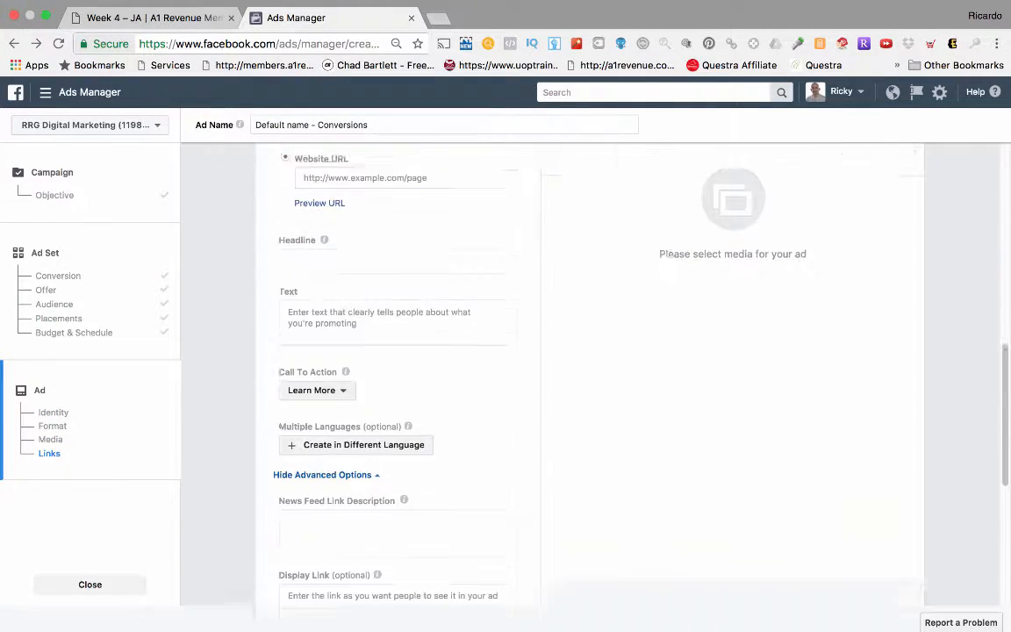
{"action": "scroll", "coordinate": [589, 368], "scroll_direction": "down", "scroll_amount": 4}
{"action": "scroll", "coordinate": [590, 369], "scroll_direction": "up", "scroll_amount": 12}
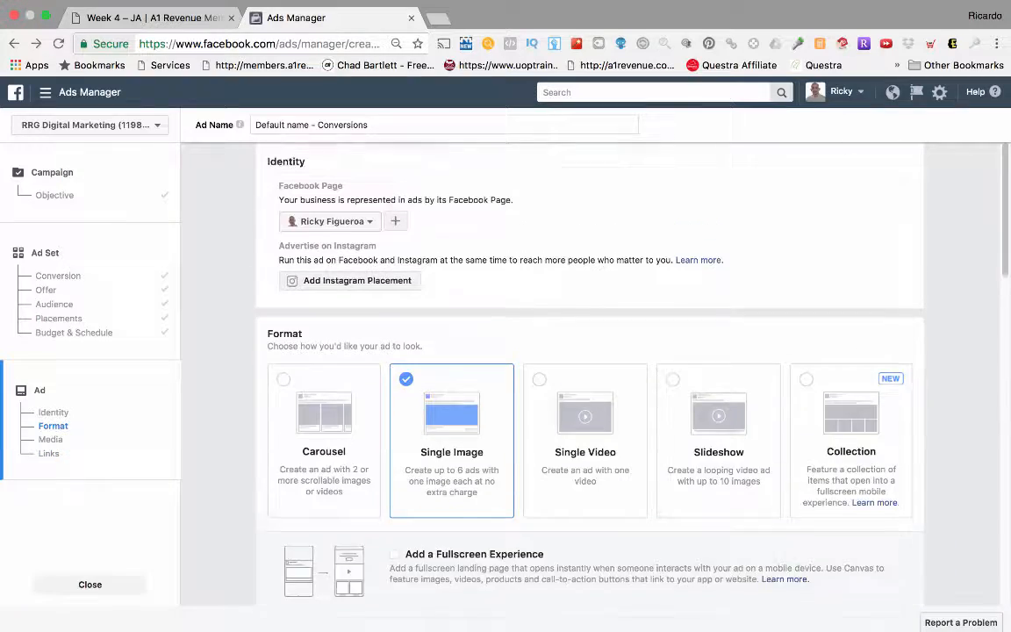
{"action": "scroll", "coordinate": [590, 369], "scroll_direction": "down", "scroll_amount": 4}
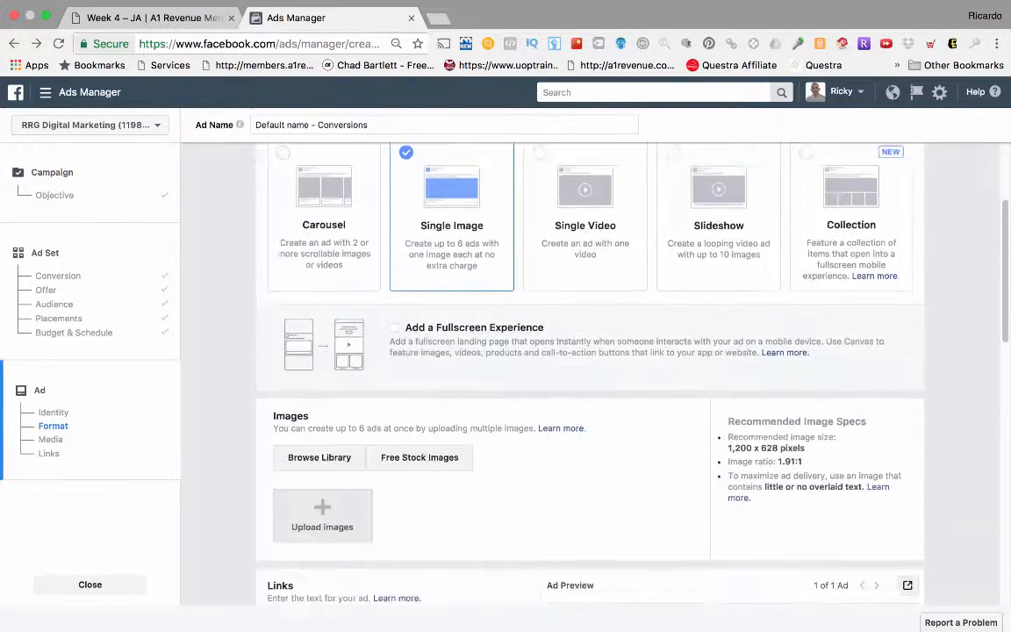
{"action": "scroll", "coordinate": [590, 369], "scroll_direction": "down", "scroll_amount": 2}
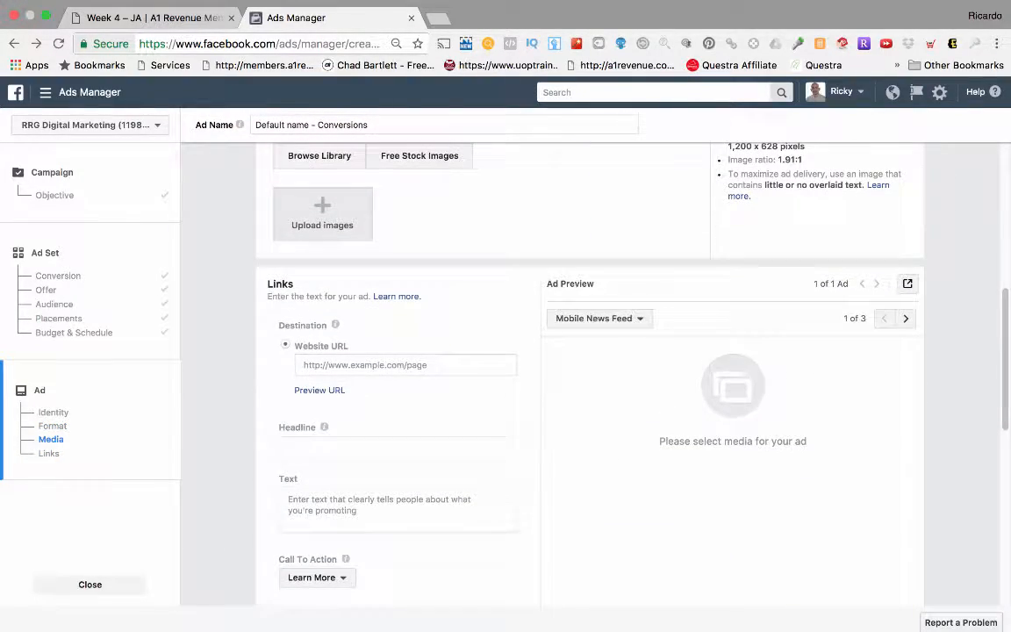
{"action": "scroll", "coordinate": [590, 368], "scroll_direction": "down", "scroll_amount": 4}
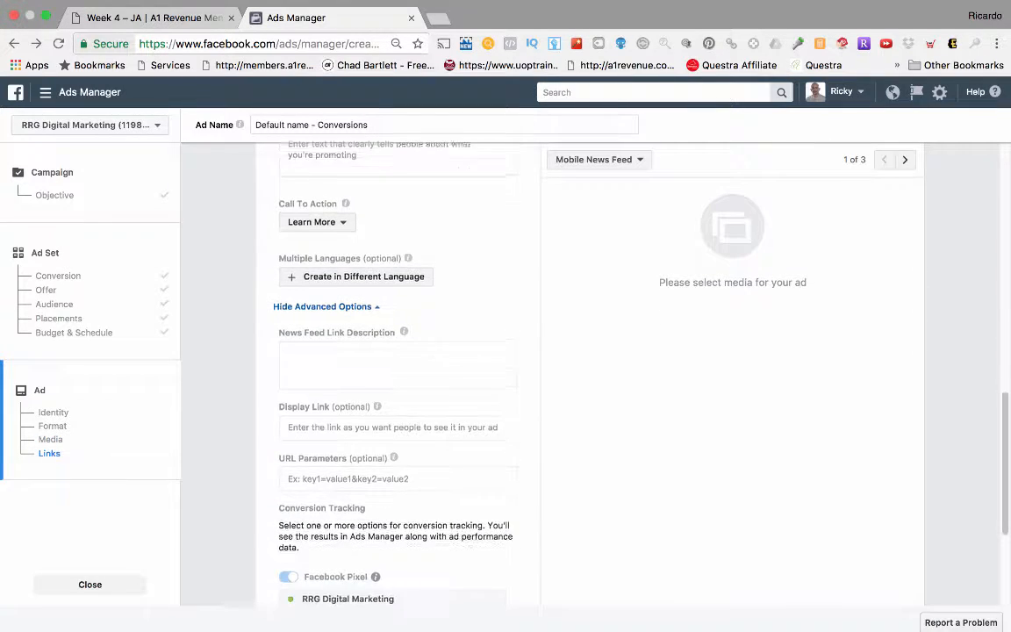
{"action": "scroll", "coordinate": [589, 369], "scroll_direction": "down", "scroll_amount": 3}
{"action": "scroll", "coordinate": [589, 369], "scroll_direction": "up", "scroll_amount": 13}
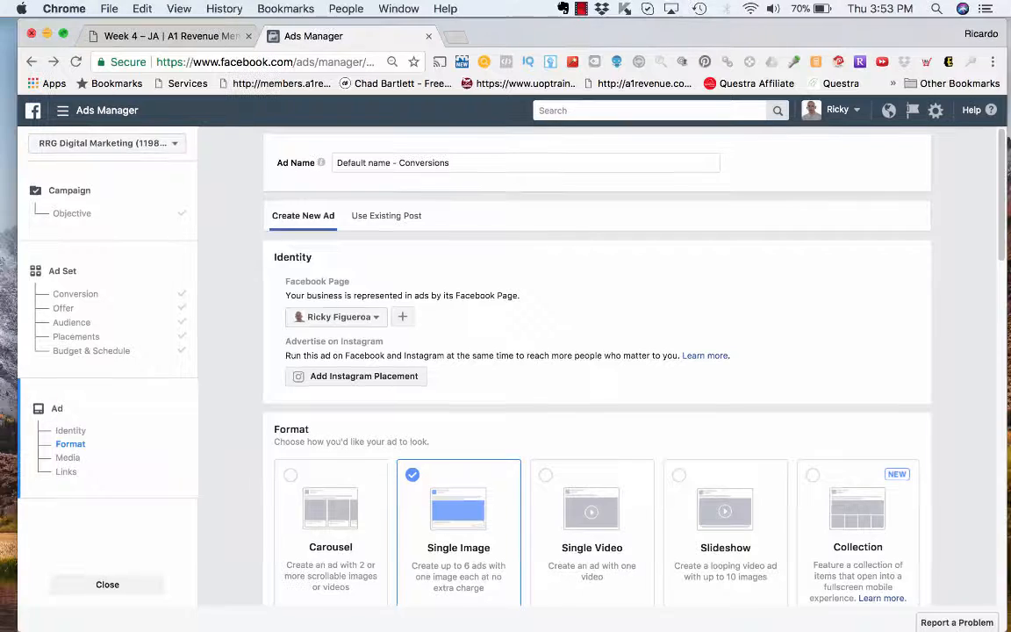
{"action": "left_click", "coordinate": [581, 9]}
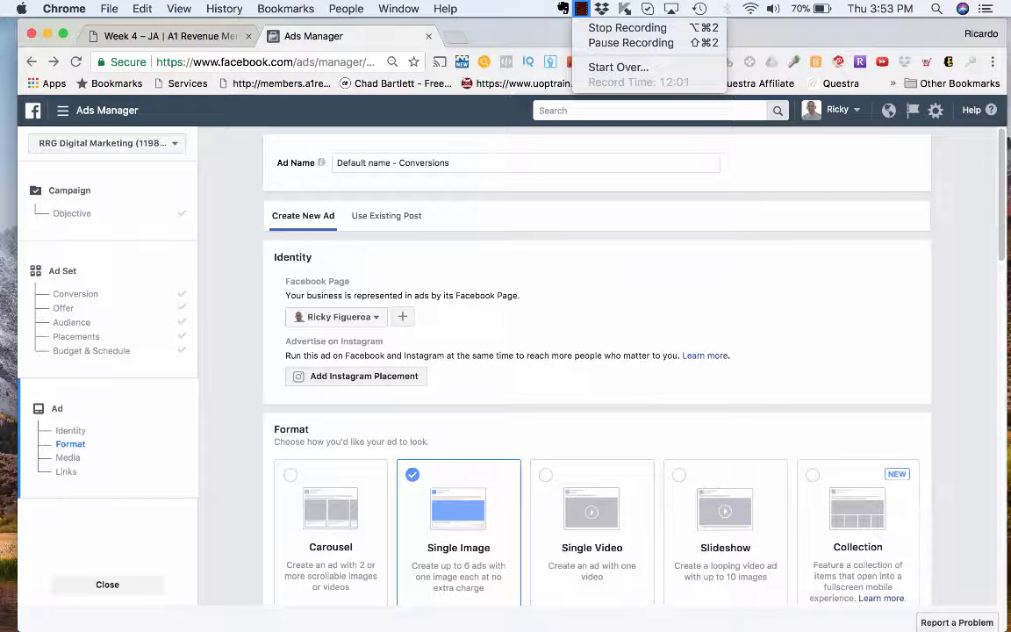